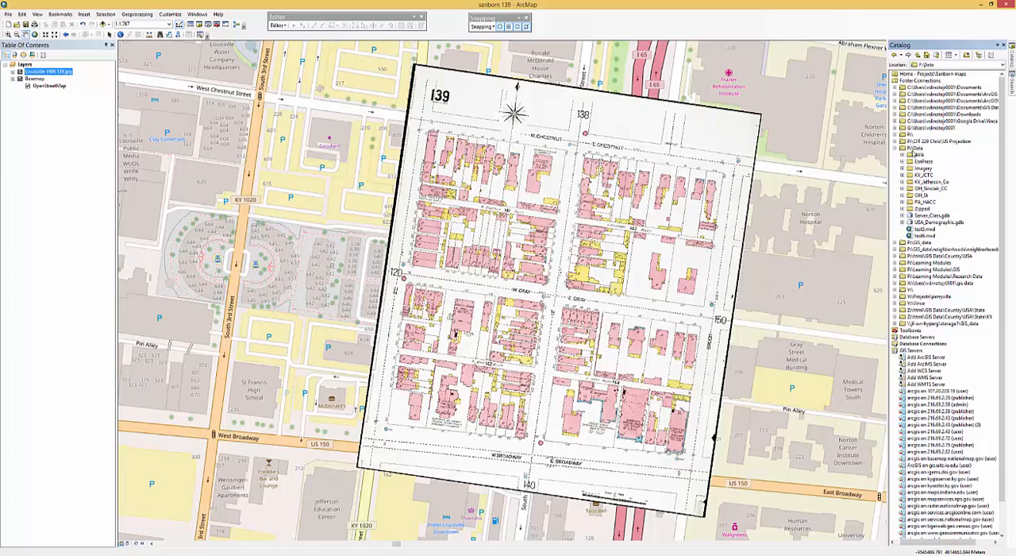
# - Create a new folder named Sanborn_Louisville inside the P:\Data folder connection
pyautogui.rightClick(919, 148)
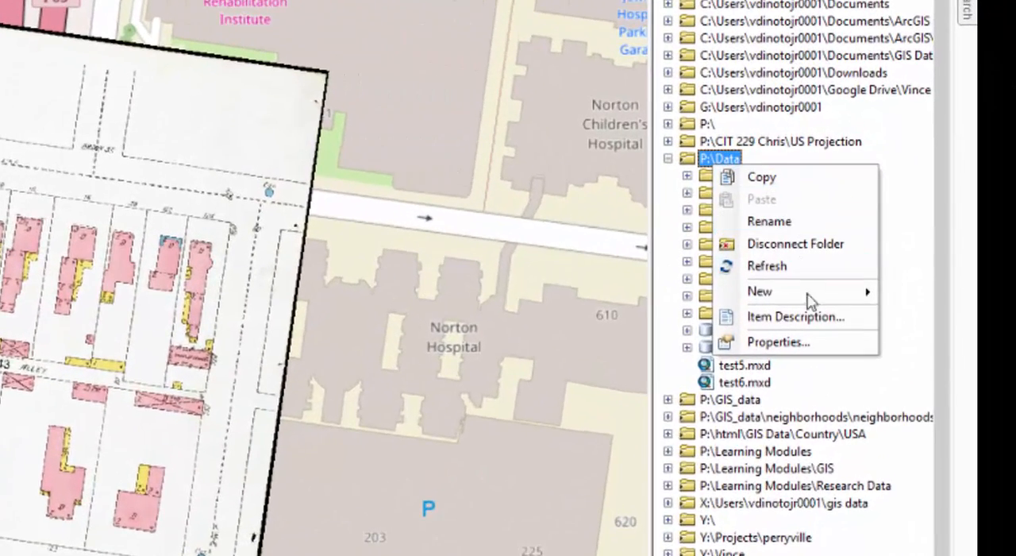
pyautogui.moveTo(807, 297)
pyautogui.click(624, 299)
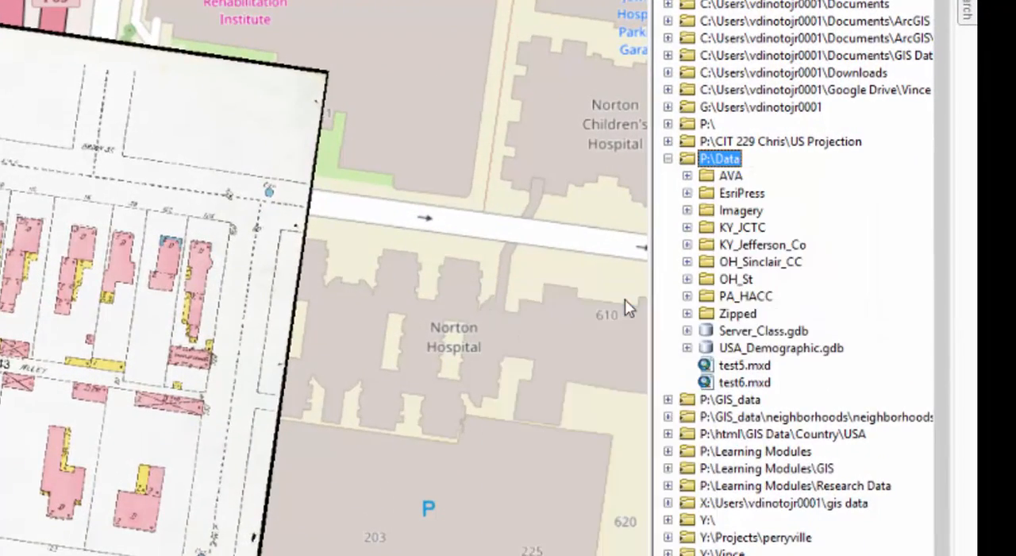
pyautogui.write('S')
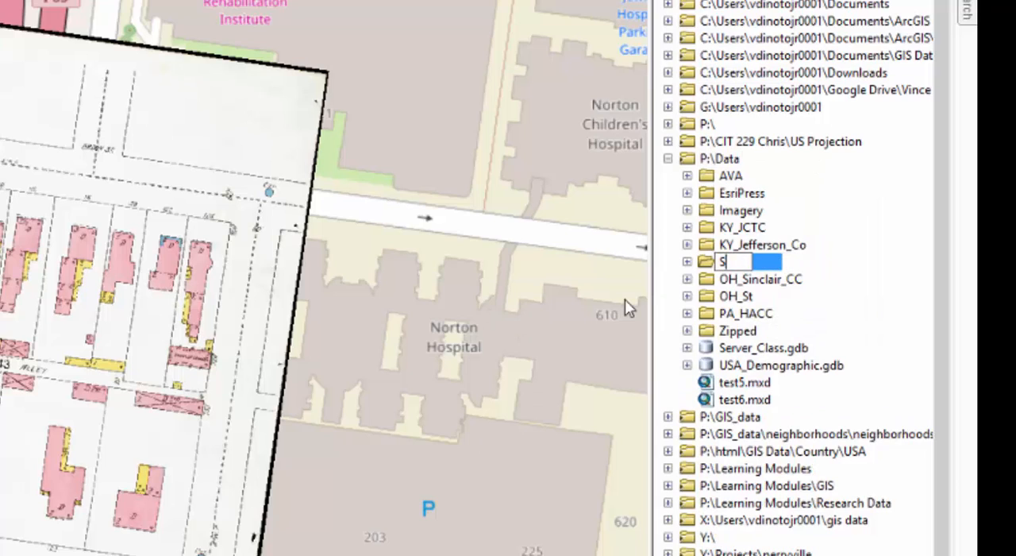
pyautogui.write('anborn_')
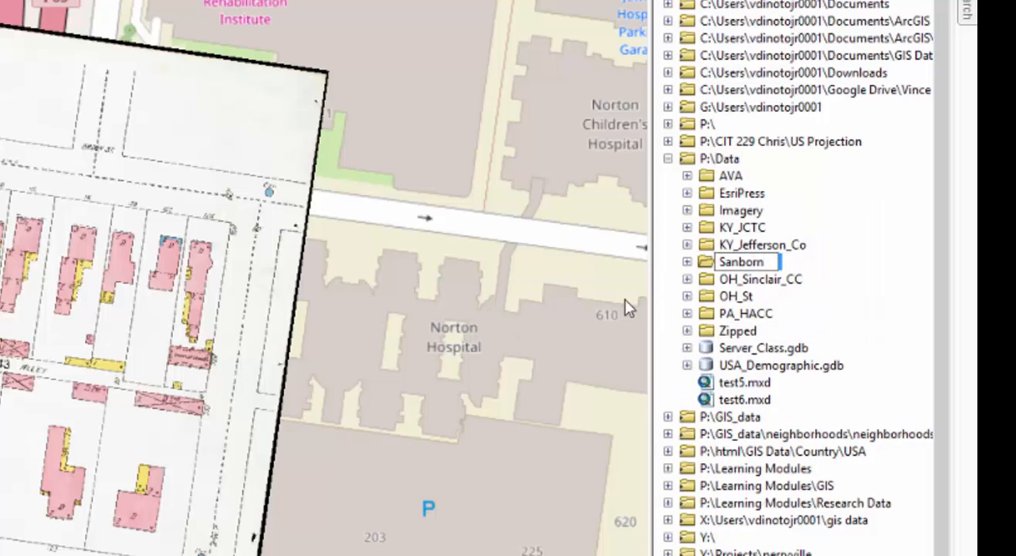
pyautogui.write('Louisv')
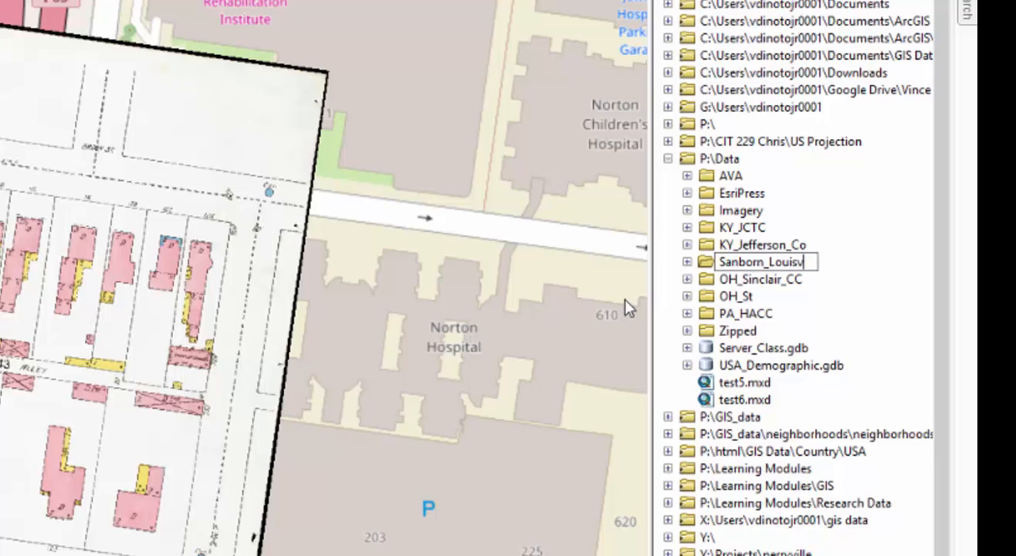
pyautogui.write('ille')
pyautogui.press('Return')
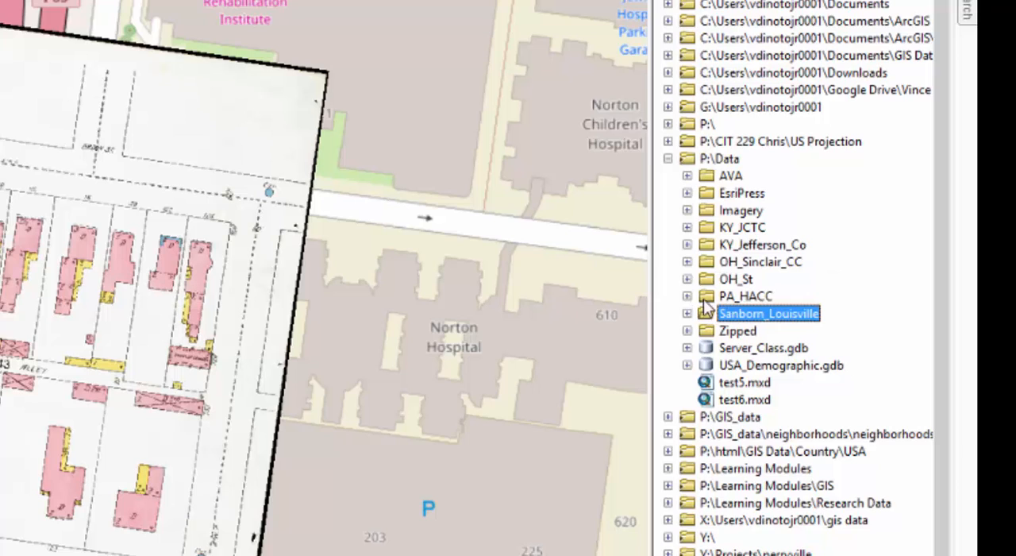
# - Create a new file geodatabase named Buildings in the Sanborn_Louisville folder
pyautogui.rightClick(714, 318)
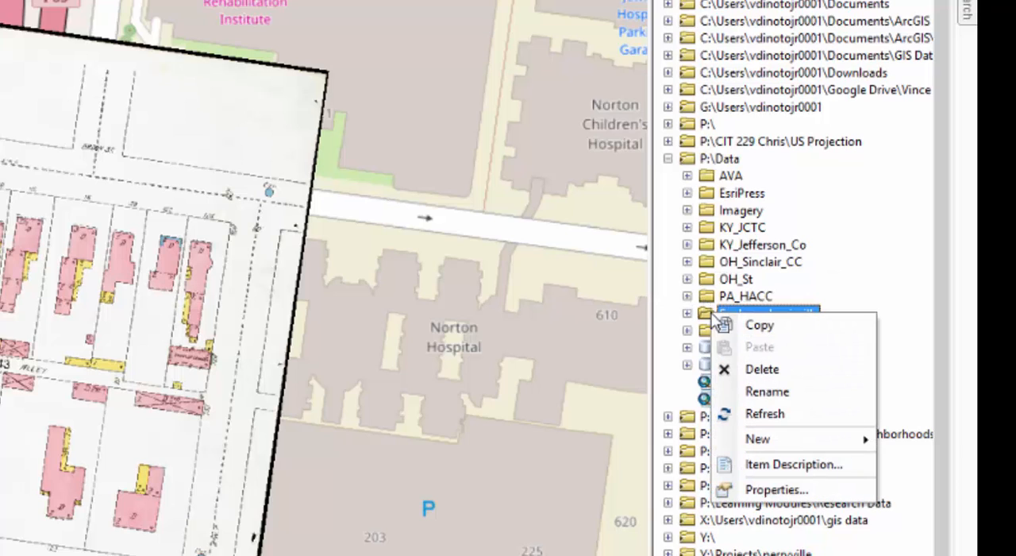
pyautogui.moveTo(790, 449)
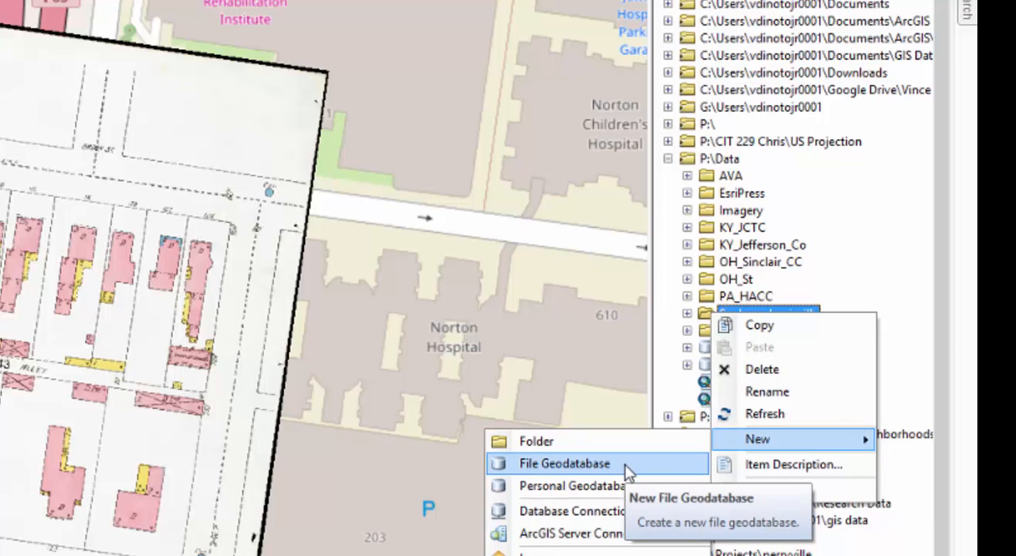
pyautogui.click(625, 464)
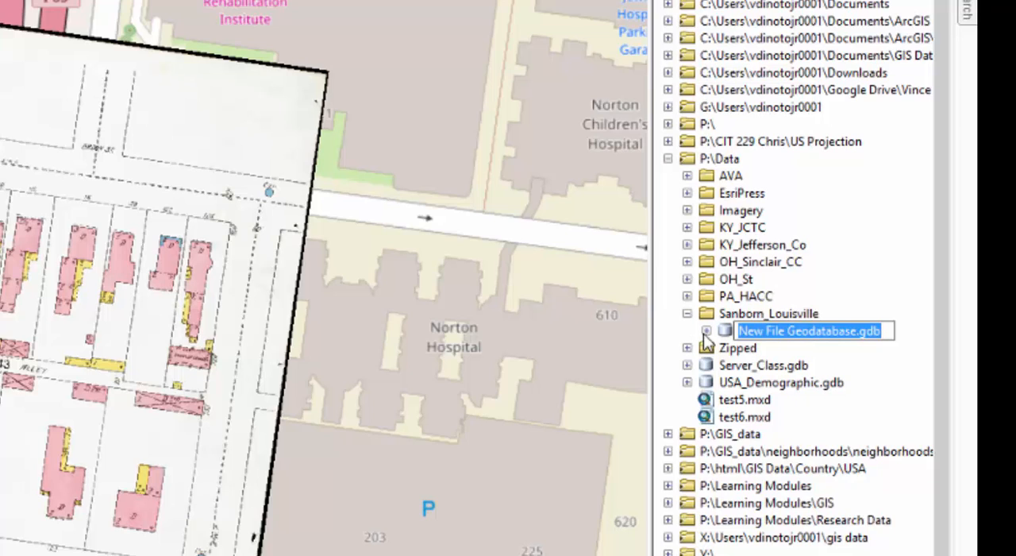
pyautogui.write('Building')
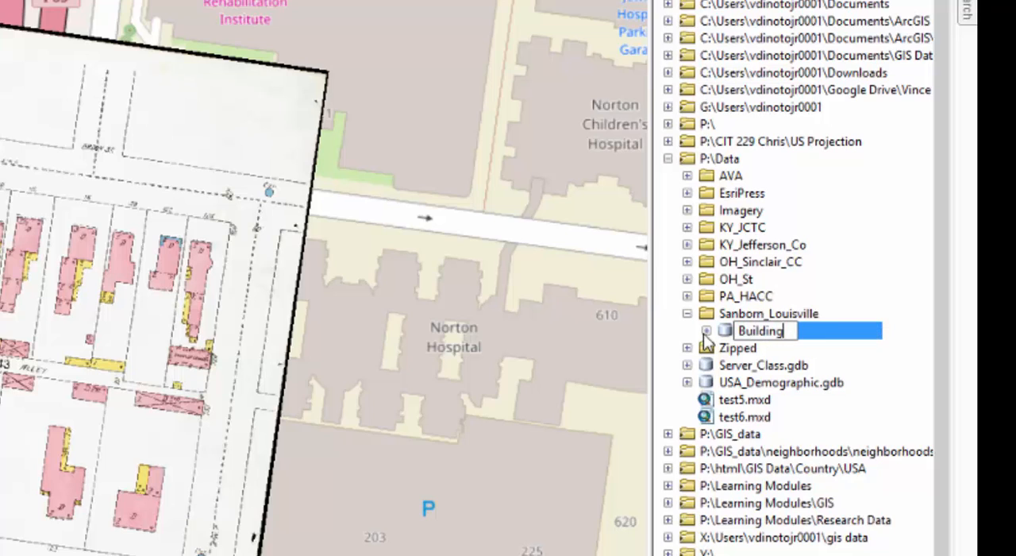
pyautogui.write('s')
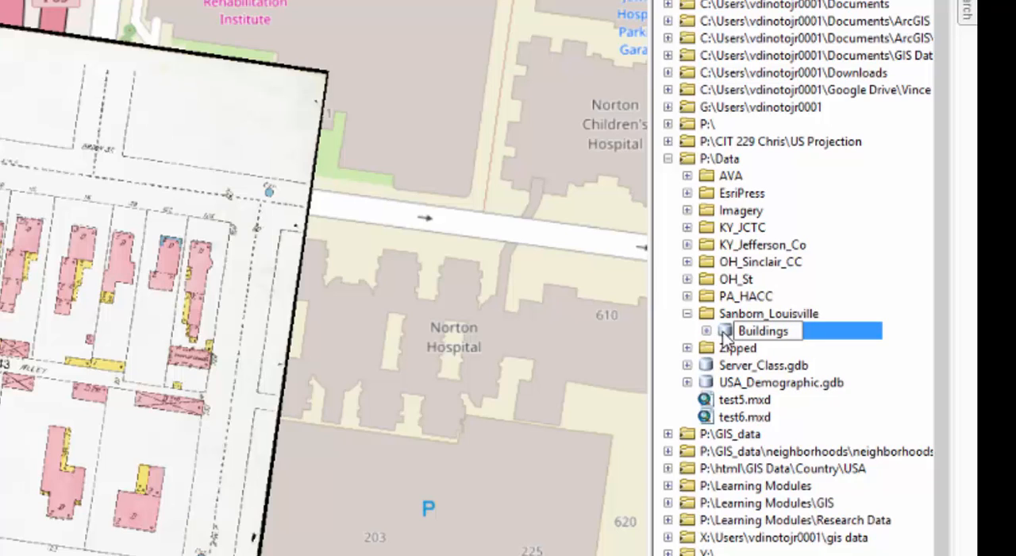
pyautogui.press('Return')
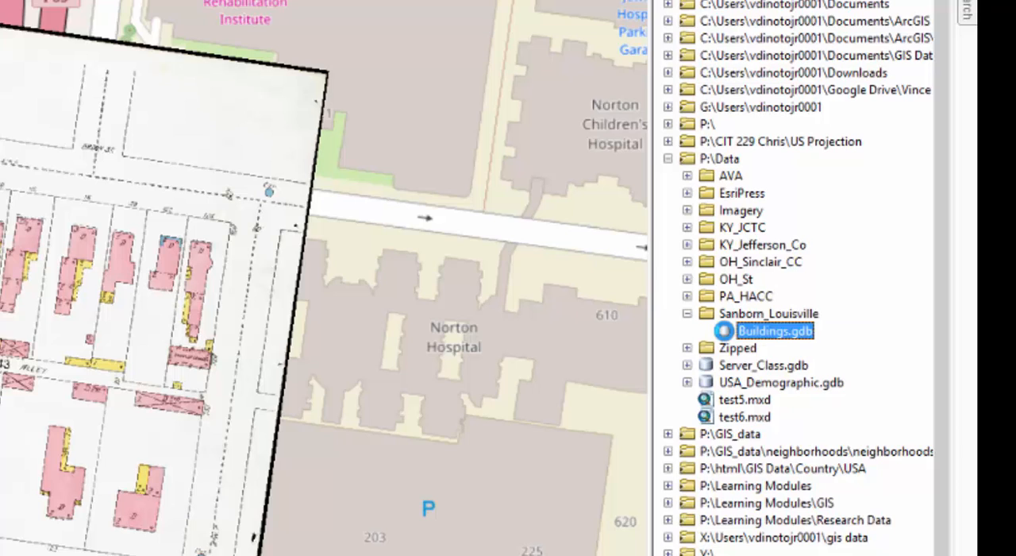
# - Start a new polygon feature class in the Buildings geodatabase with structures as both its name and alias
pyautogui.rightClick(727, 332)
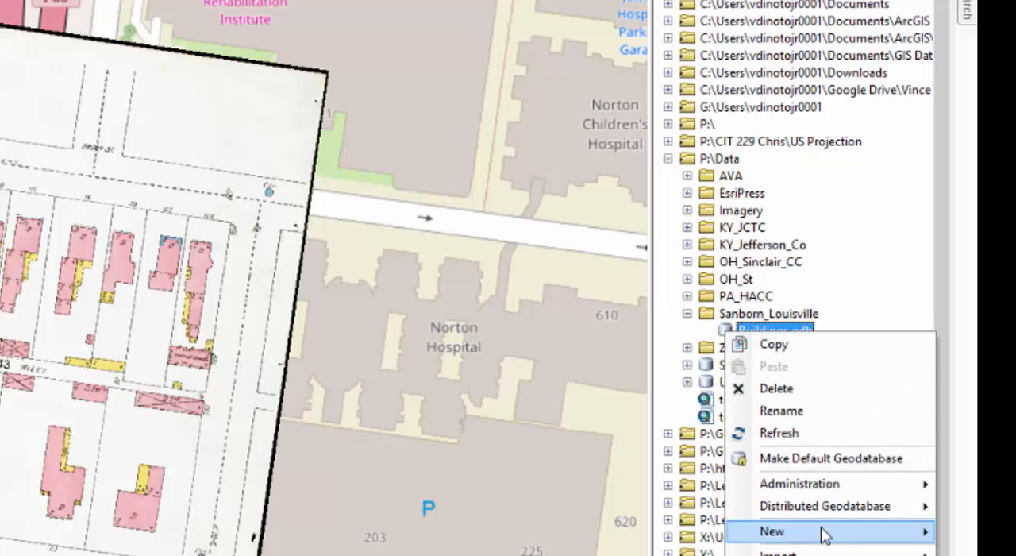
pyautogui.moveTo(823, 534)
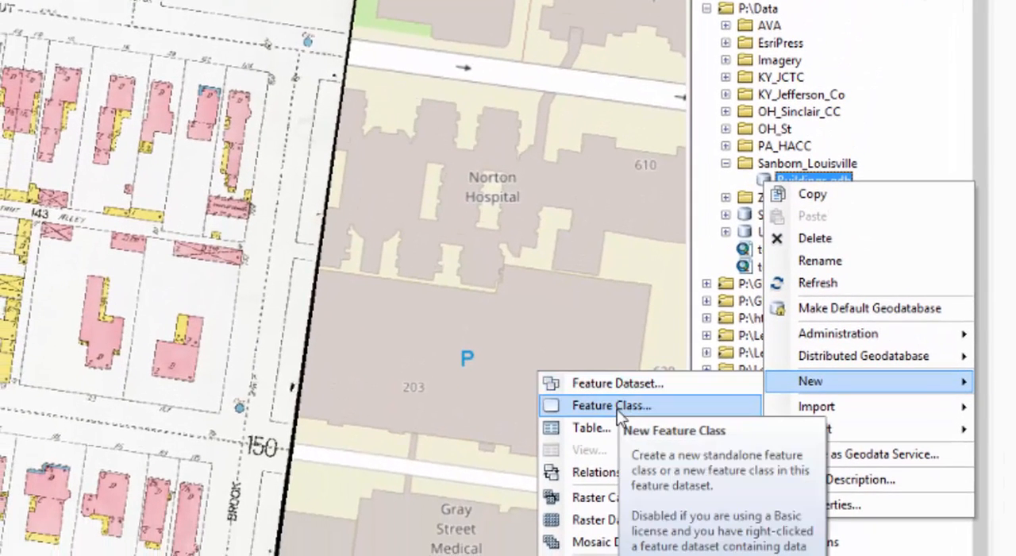
pyautogui.click(617, 409)
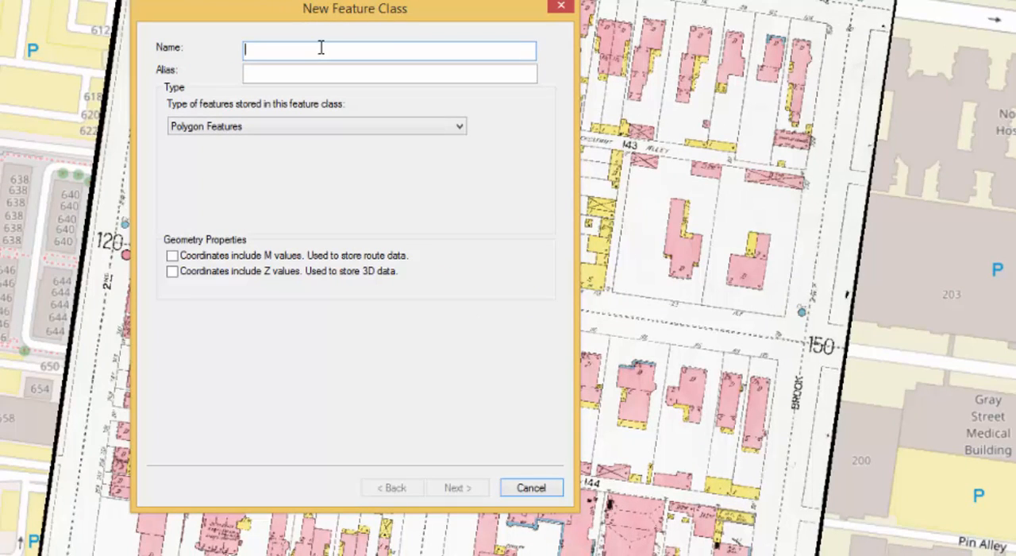
pyautogui.write('structure')
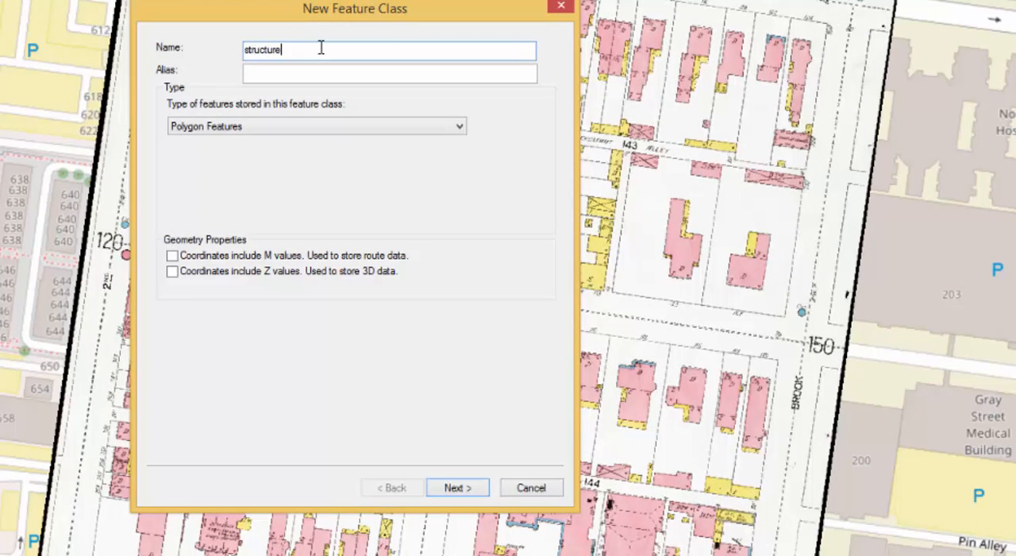
pyautogui.write('s')
pyautogui.press('Tab')
pyautogui.write('st')
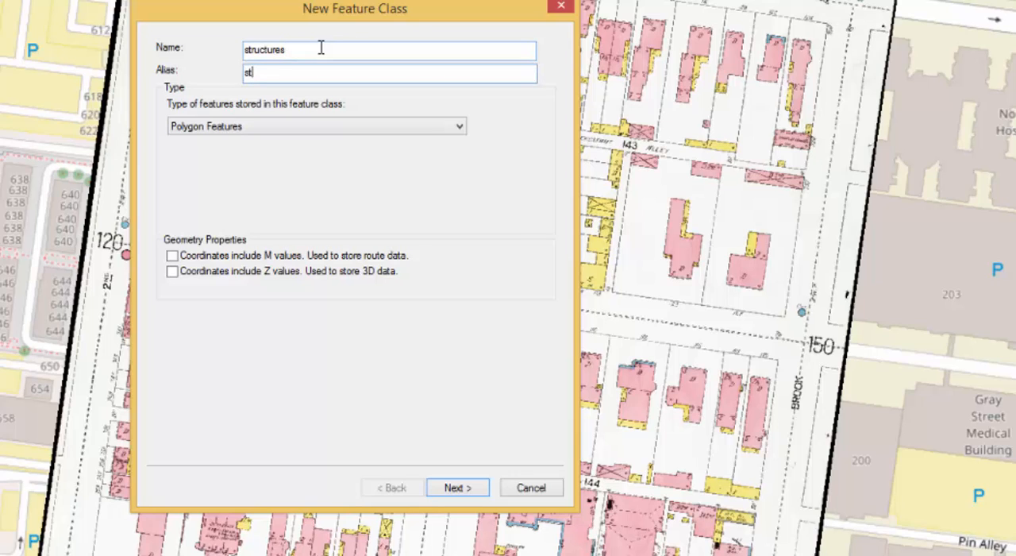
pyautogui.write('ructures')
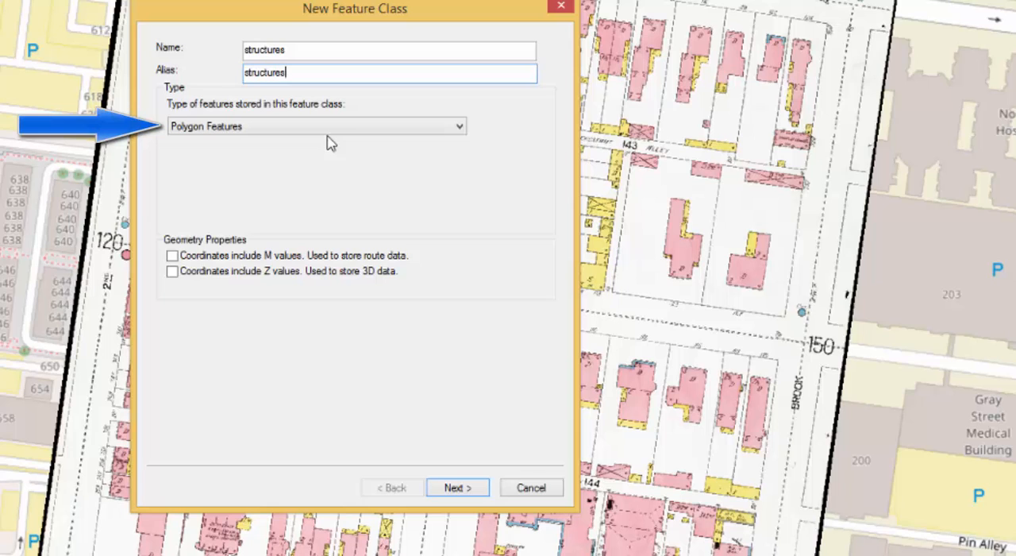
pyautogui.click(458, 487)
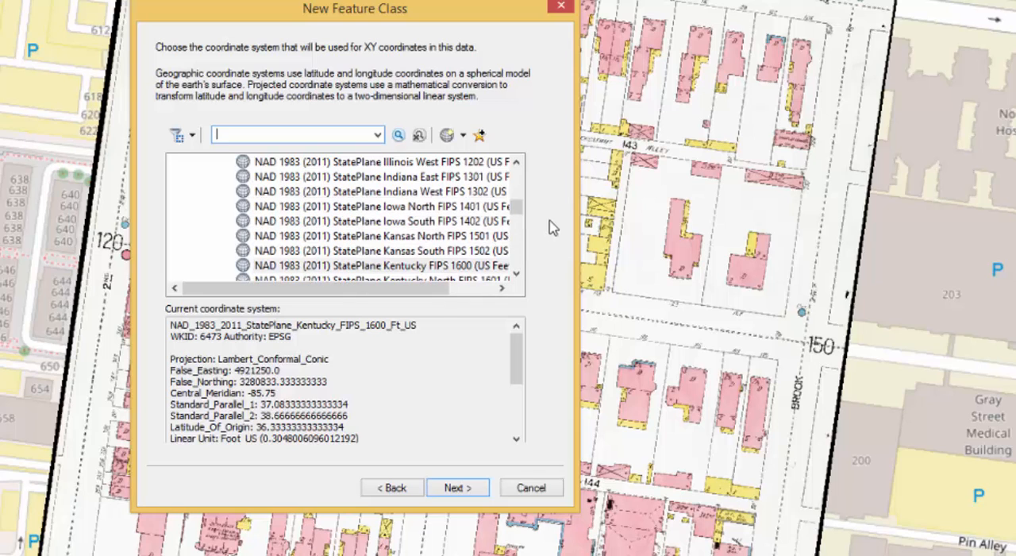
# - Assign the WGS_1984_Web_Mercator_Auxiliary_Sphere coordinate system from the map's layers and accept the default XY tolerance and storage configuration
pyautogui.moveTo(518, 207); pyautogui.dragTo(523, 178)
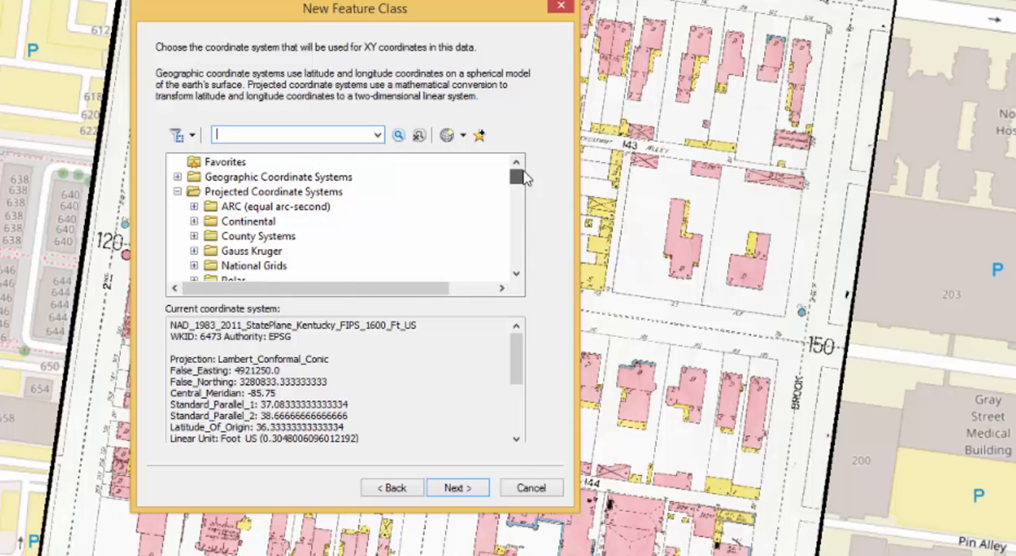
pyautogui.click(179, 192)
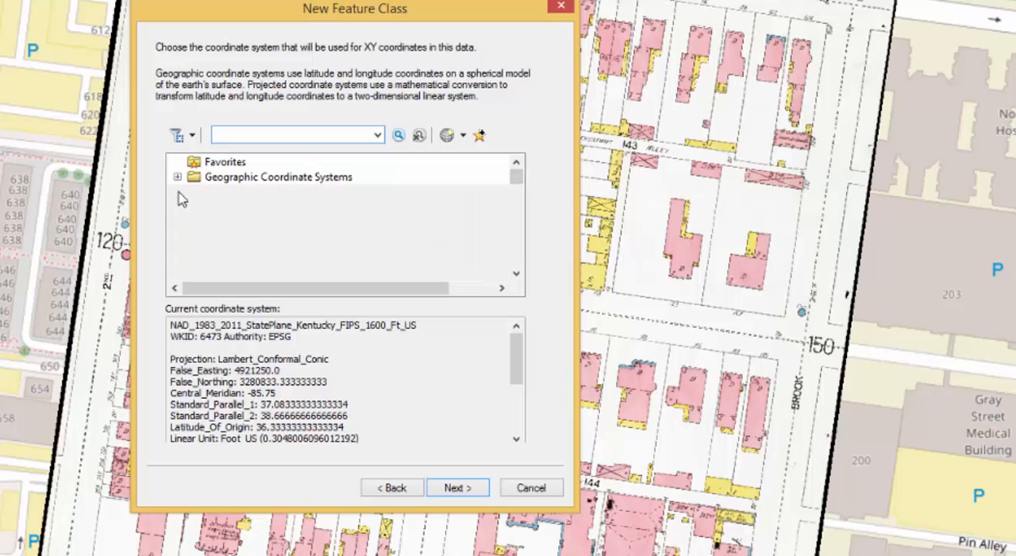
pyautogui.click(177, 206)
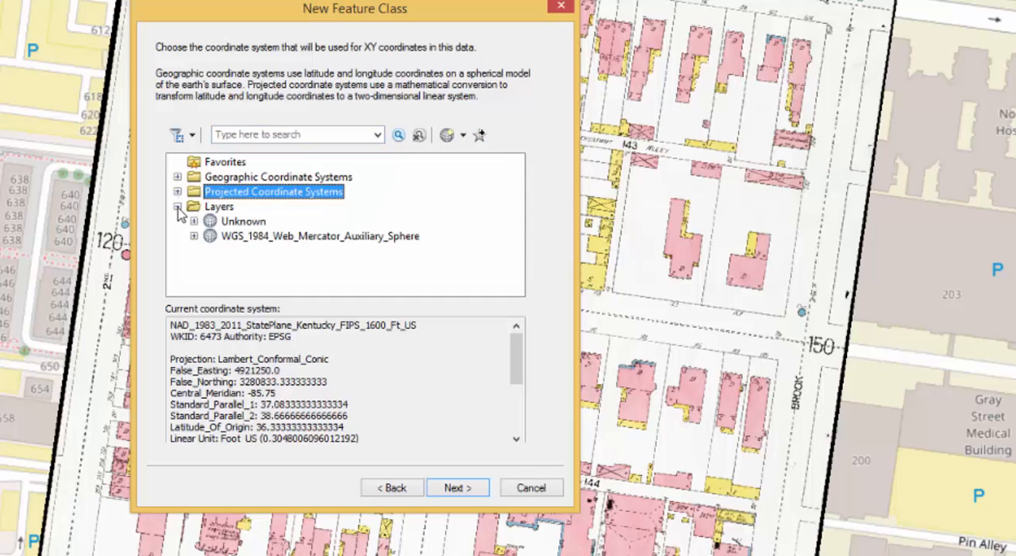
pyautogui.click(276, 236)
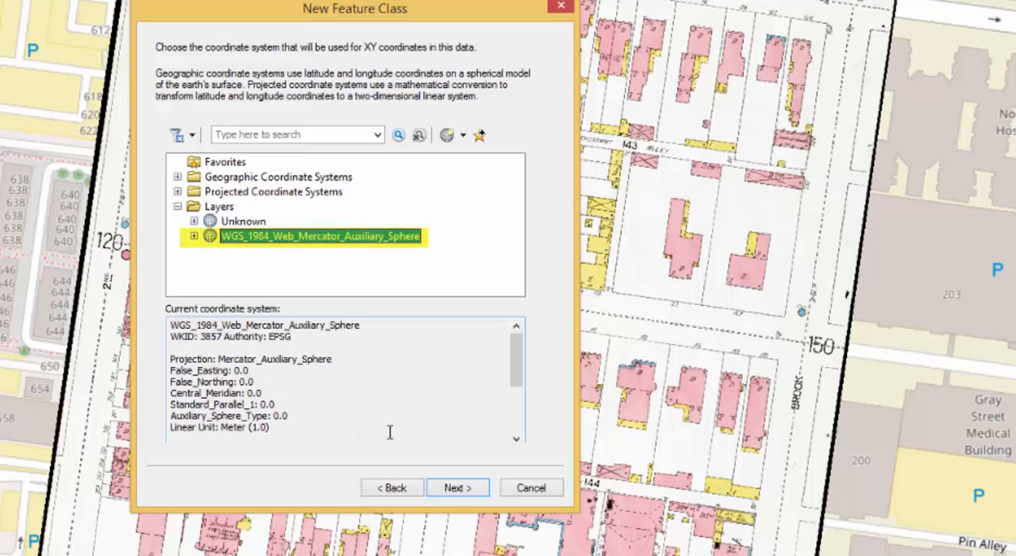
pyautogui.click(458, 488)
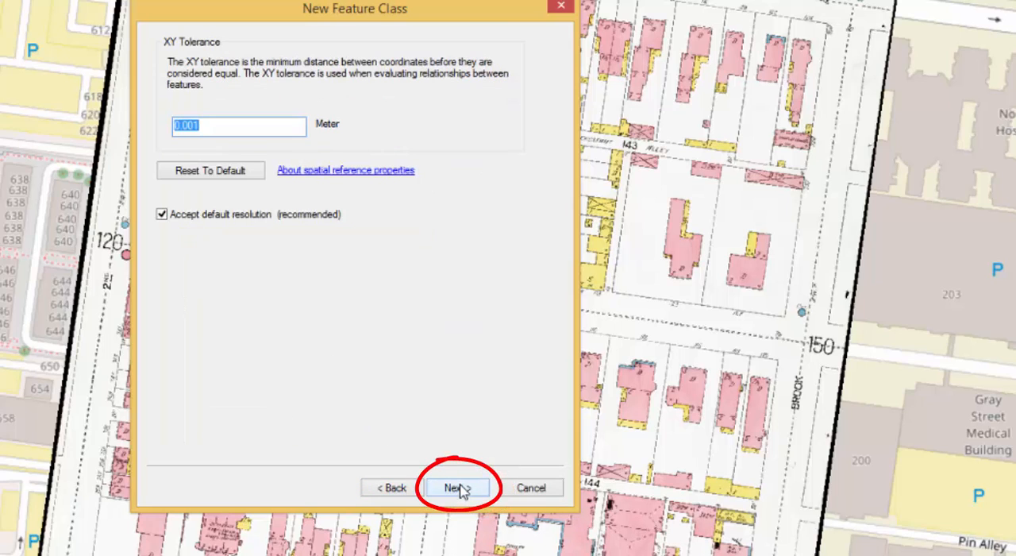
pyautogui.click(459, 488)
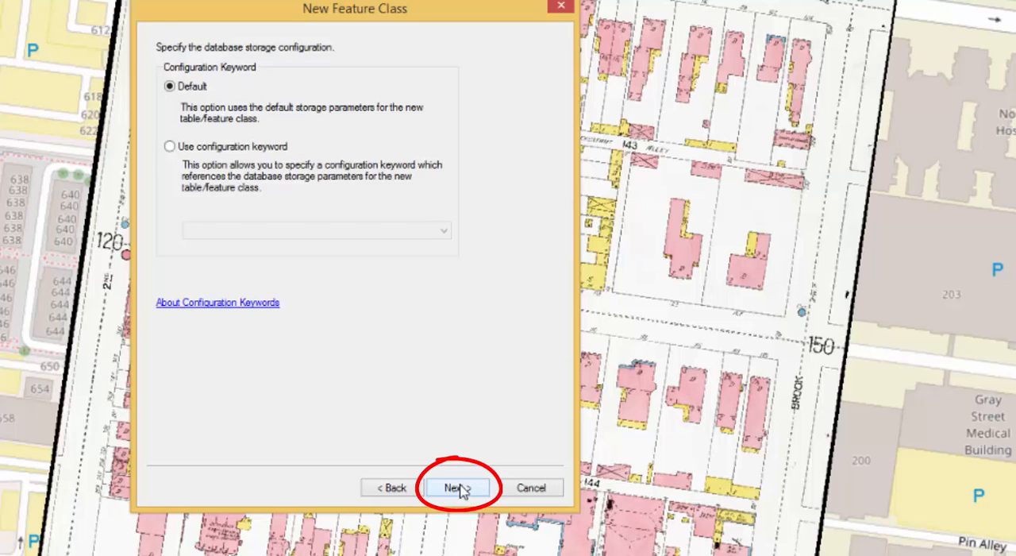
pyautogui.click(459, 487)
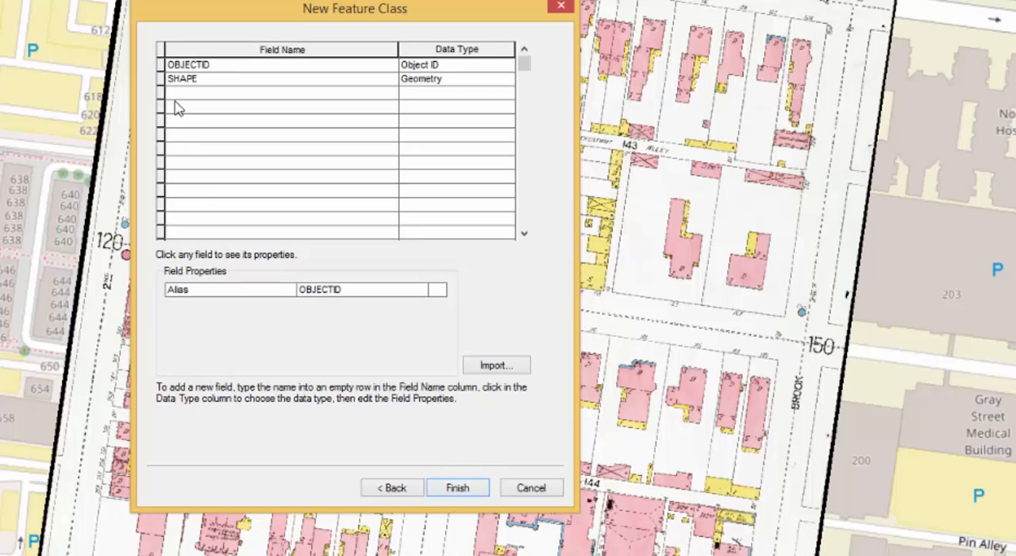
# - Add a field called Name with the Text data type to the structures feature class
pyautogui.click(176, 93)
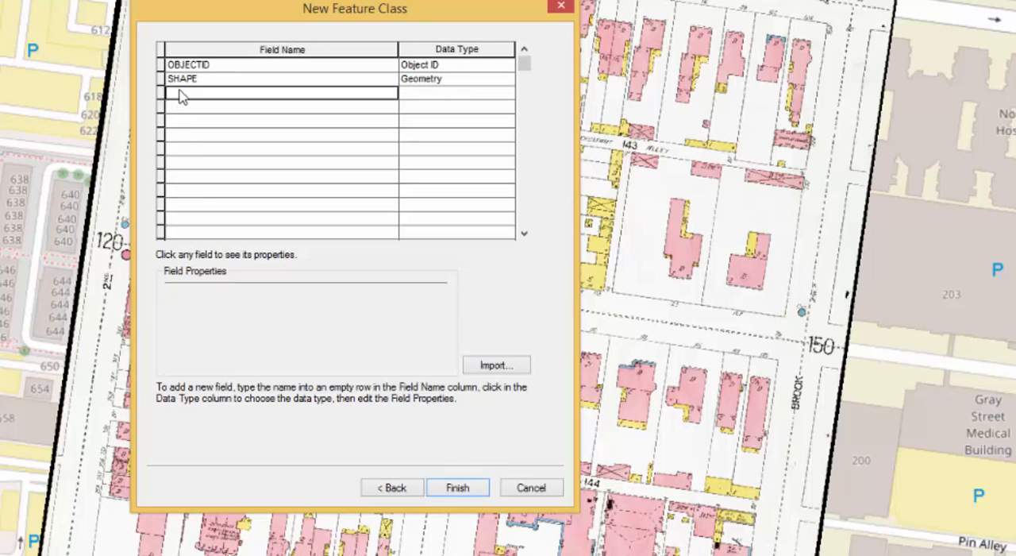
pyautogui.write('Name')
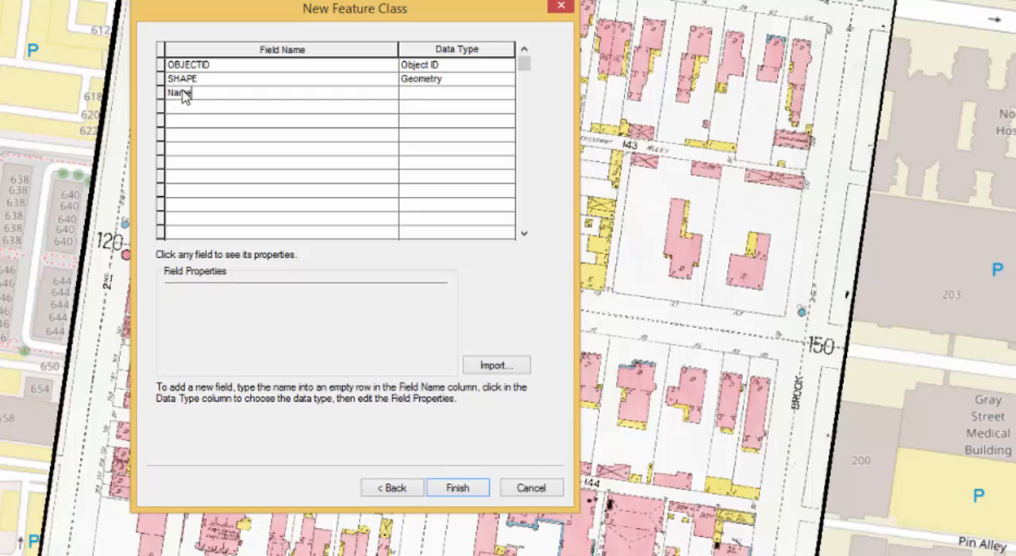
pyautogui.press('Tab')
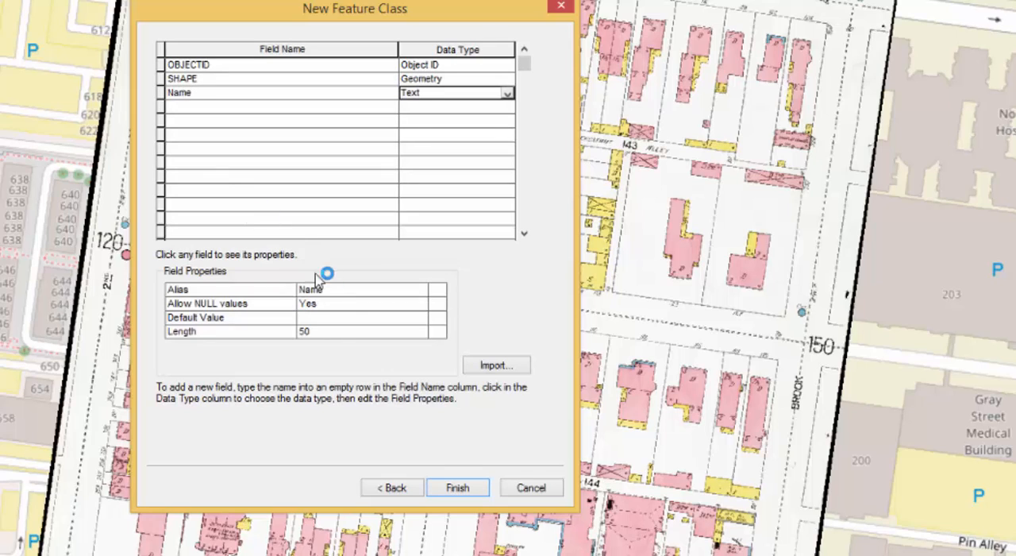
# - Add a Text field called Type below the Name field and set its length to 20
pyautogui.click(182, 106)
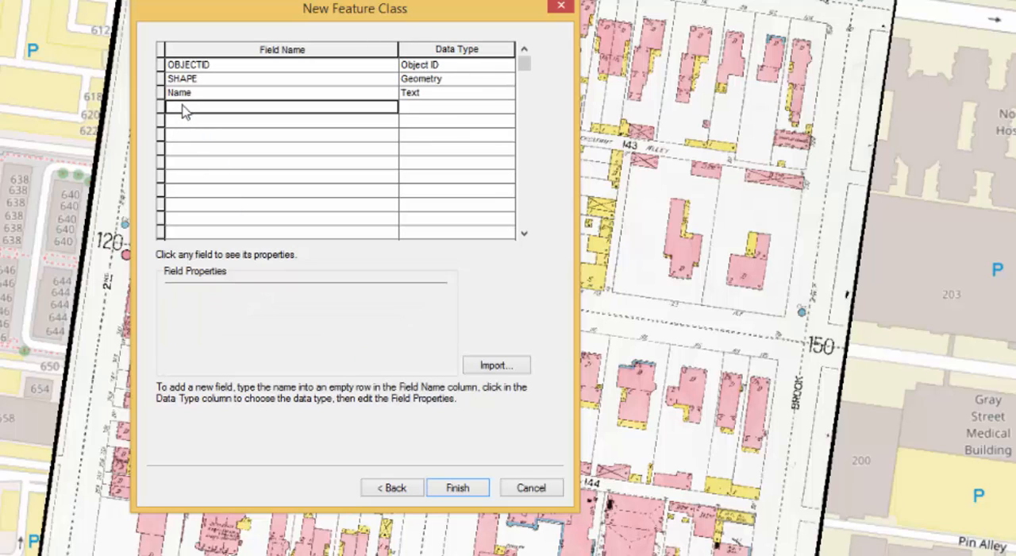
pyautogui.write('Type')
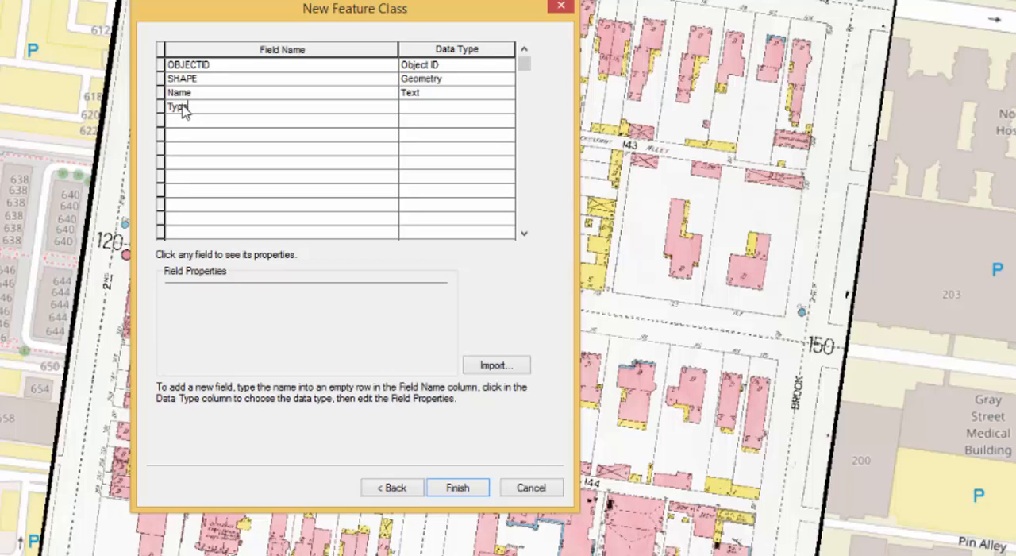
pyautogui.press('Tab')
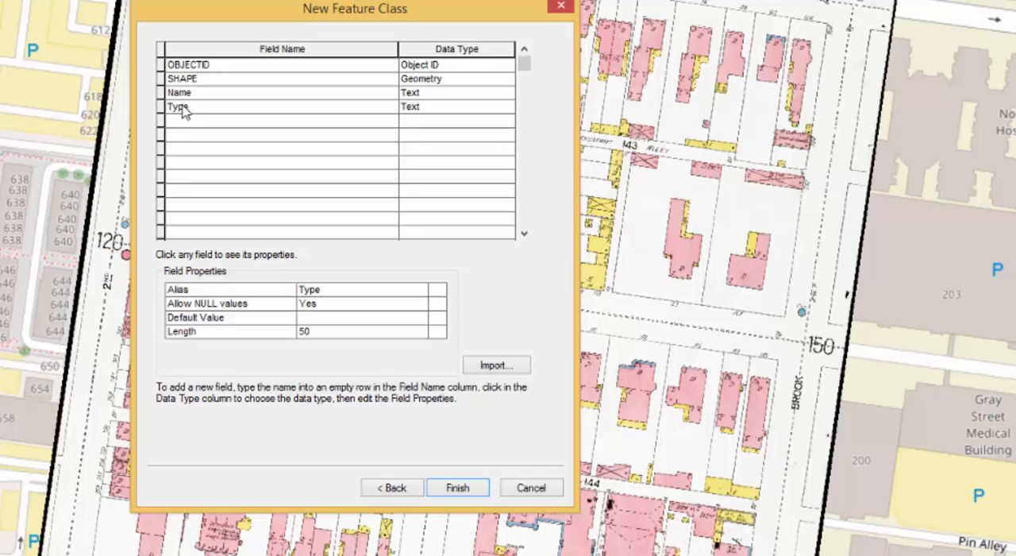
pyautogui.click(337, 335)
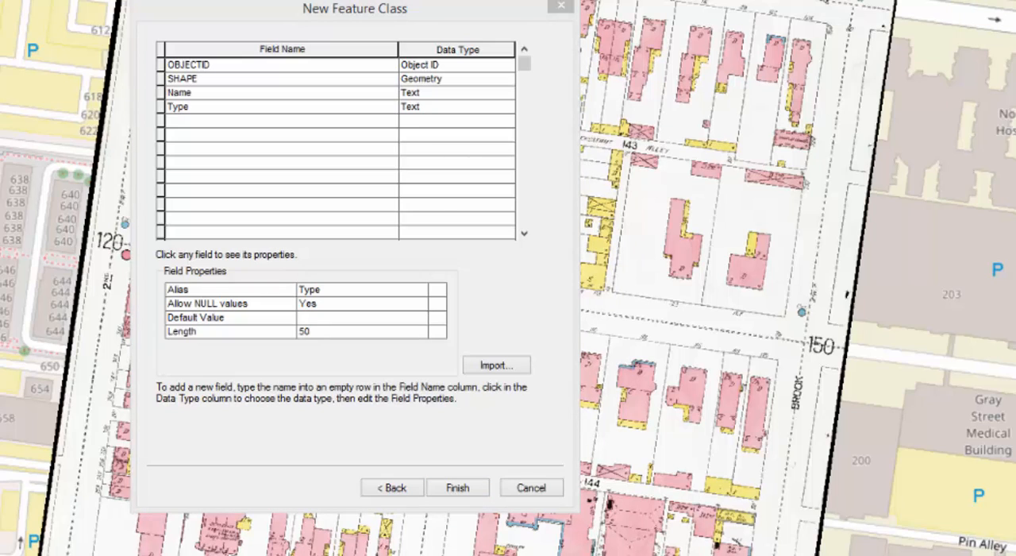
pyautogui.click(329, 335)
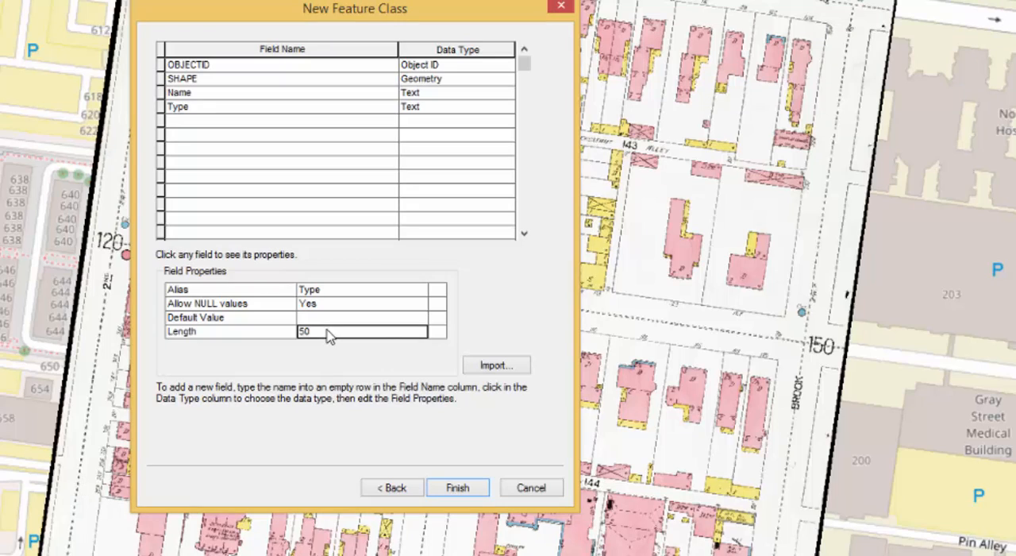
pyautogui.press('BackSpace')
pyautogui.press('BackSpace')
pyautogui.write('20')
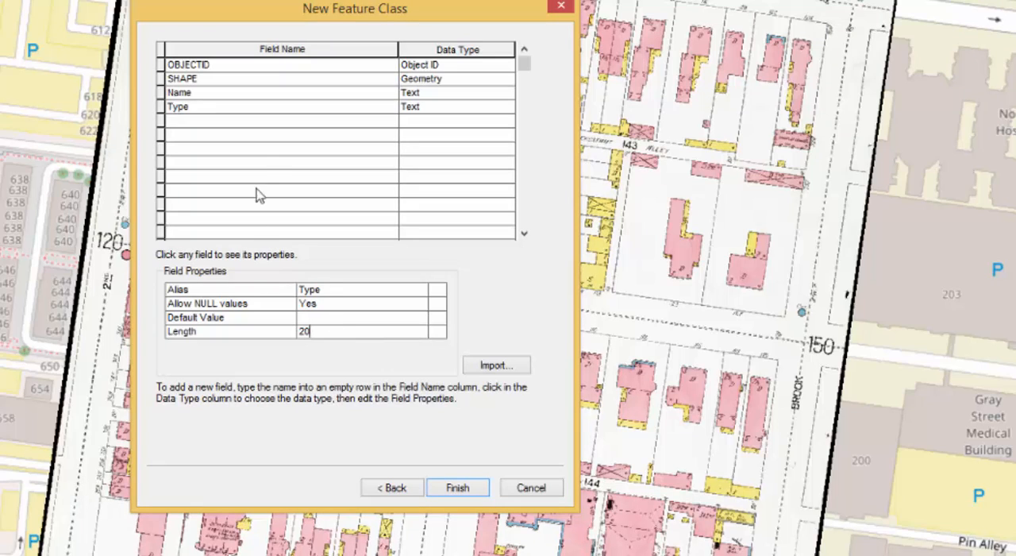
# - Add a field called Map with the Short Integer data type below the Type field
pyautogui.click(191, 123)
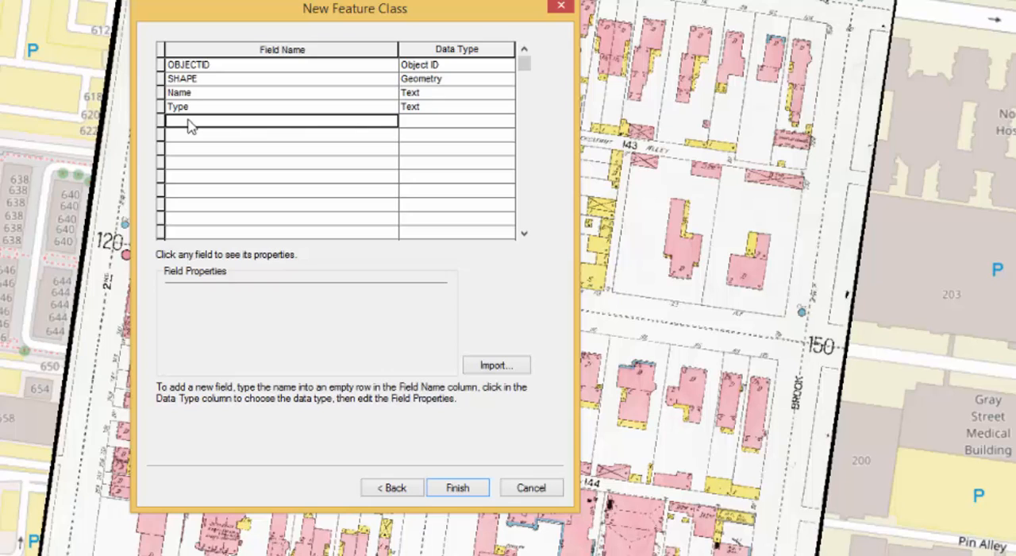
pyautogui.write('Map')
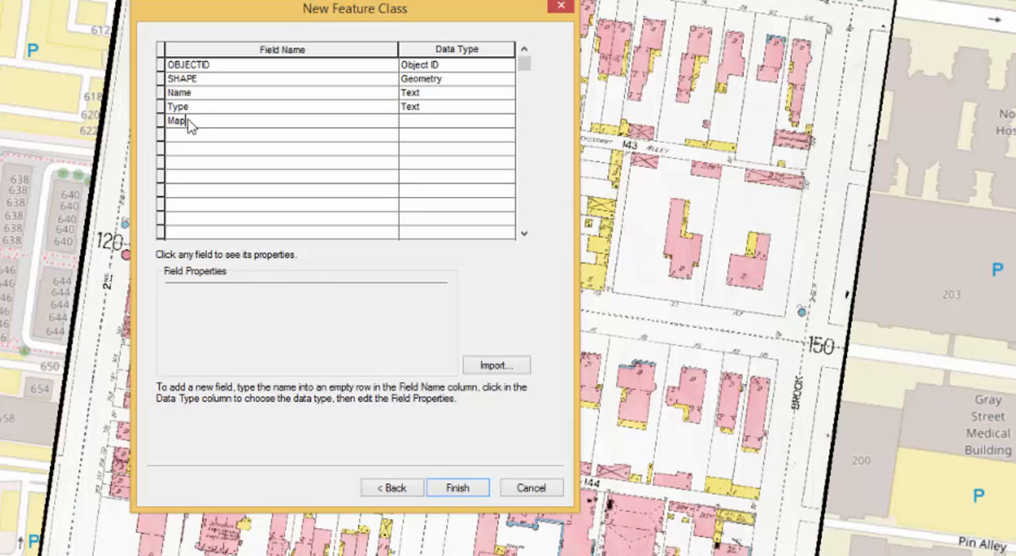
pyautogui.press('Tab')
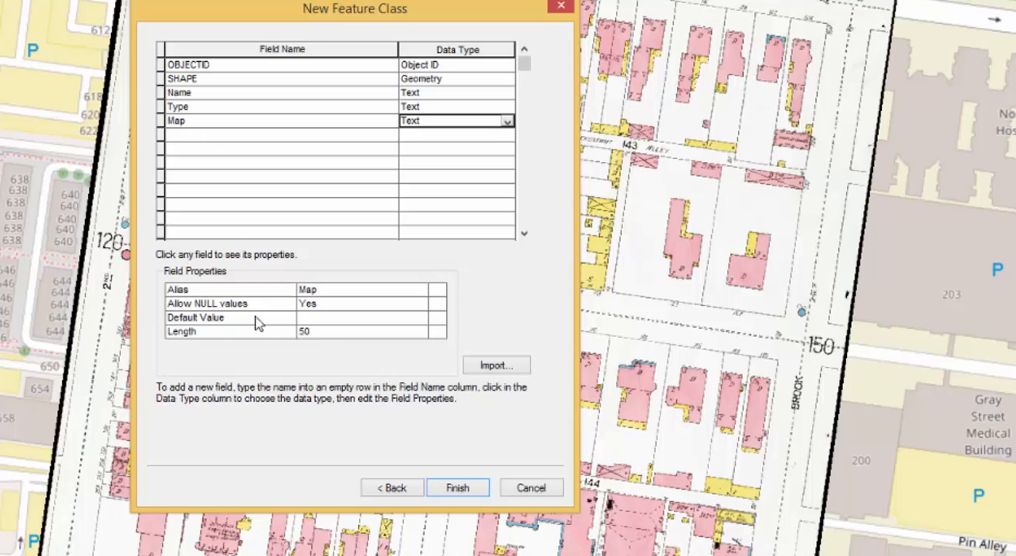
pyautogui.click(507, 122)
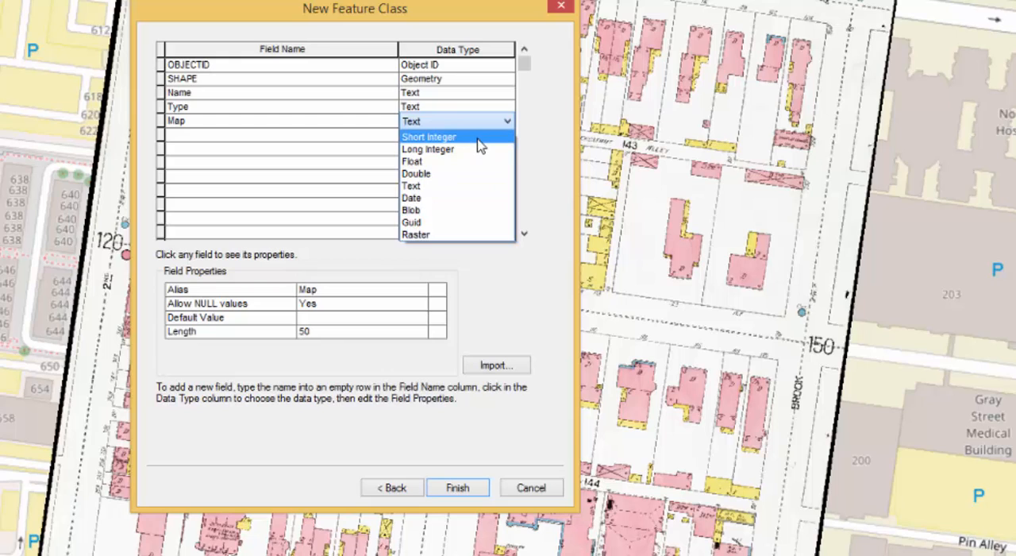
pyautogui.click(477, 139)
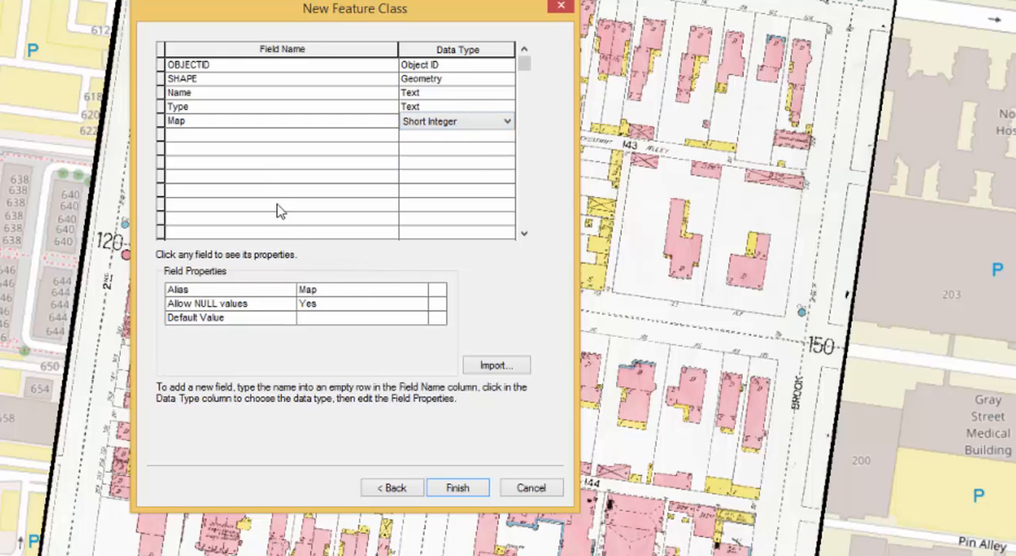
# - Add a Long Integer field called Year below the Map field and finish creating the structures feature class
pyautogui.click(201, 139)
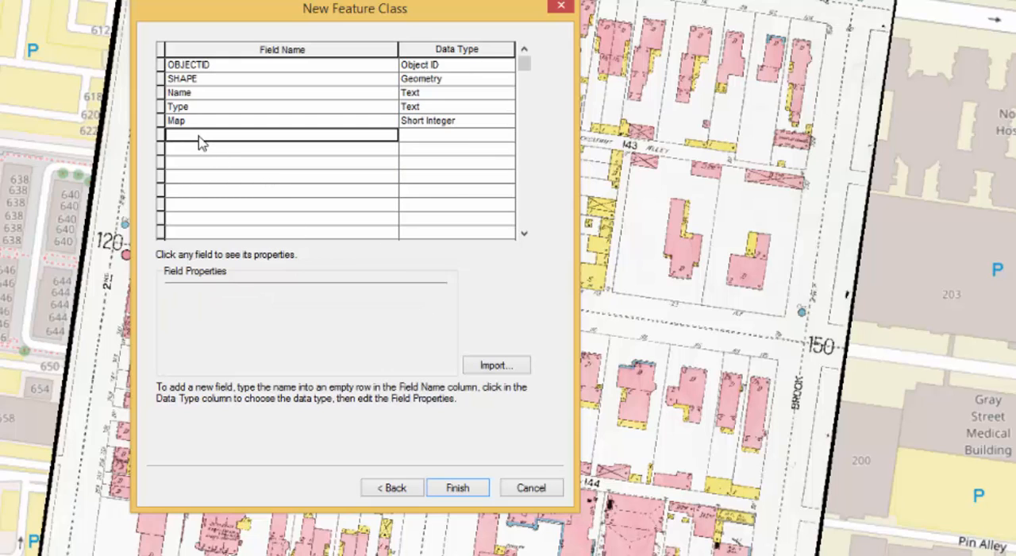
pyautogui.write('Year')
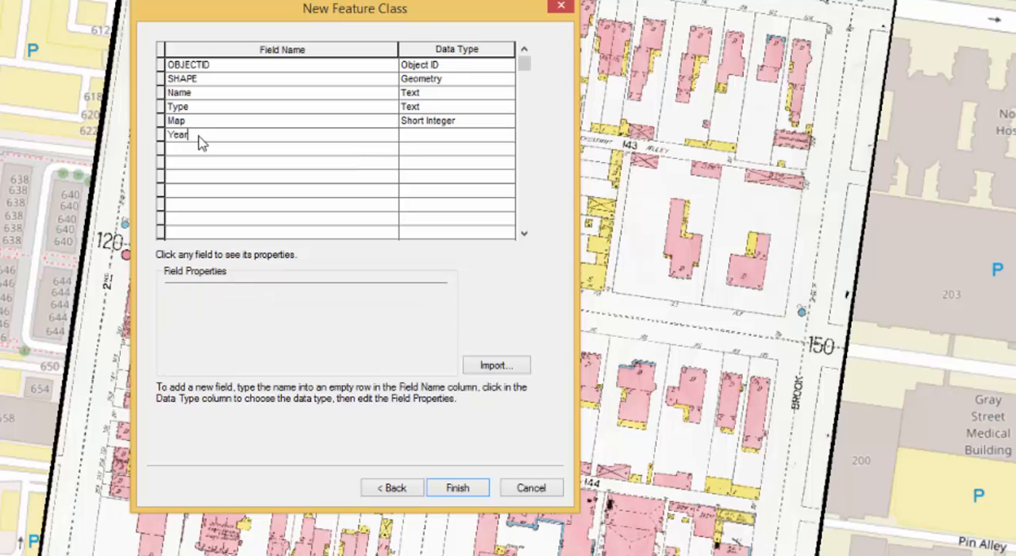
pyautogui.press('Tab')
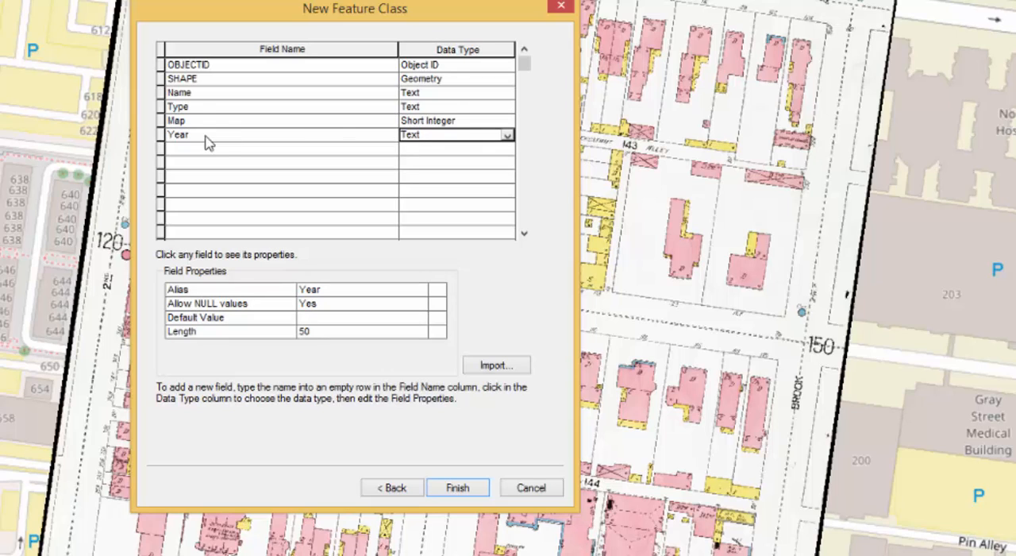
pyautogui.click(507, 135)
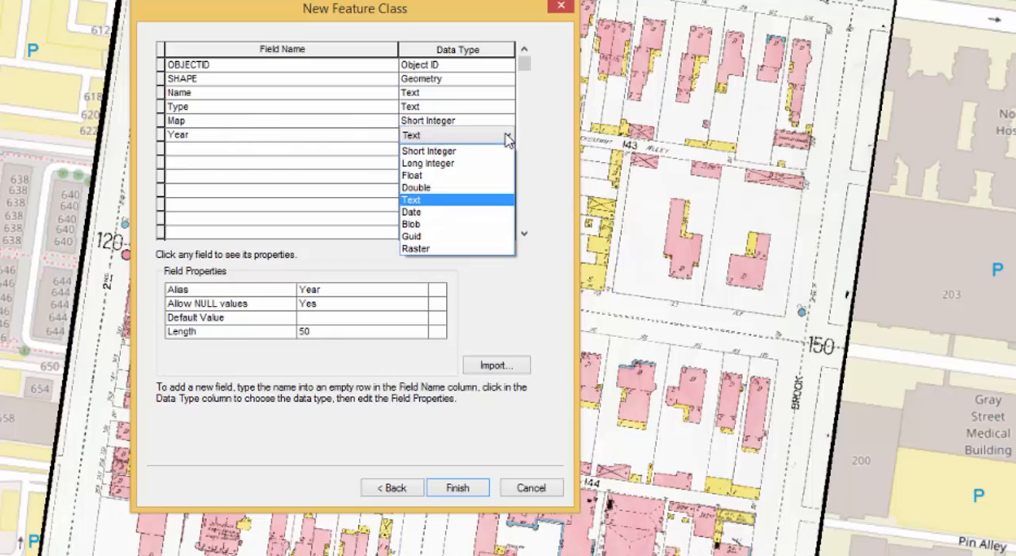
pyautogui.click(464, 173)
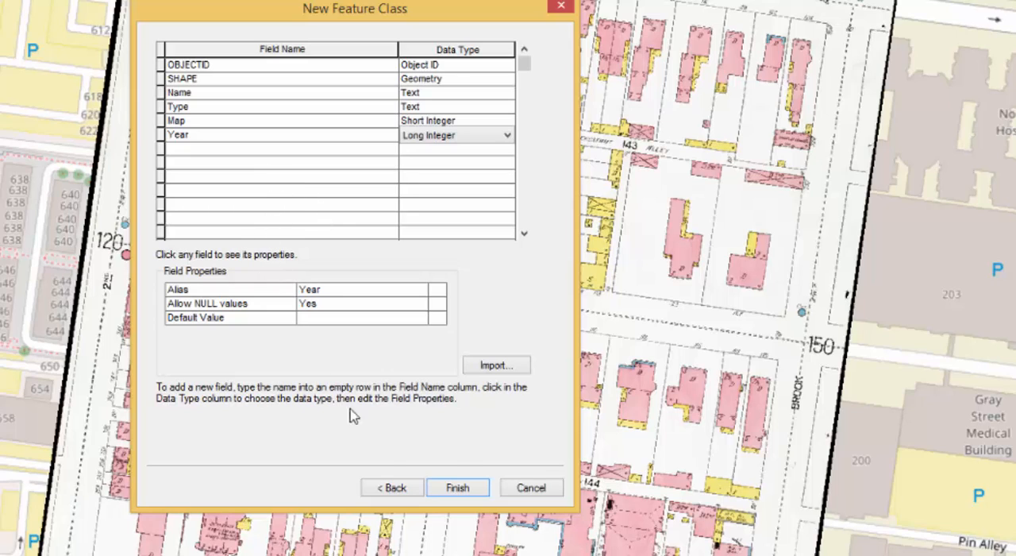
pyautogui.click(472, 492)
pyautogui.click(474, 494)
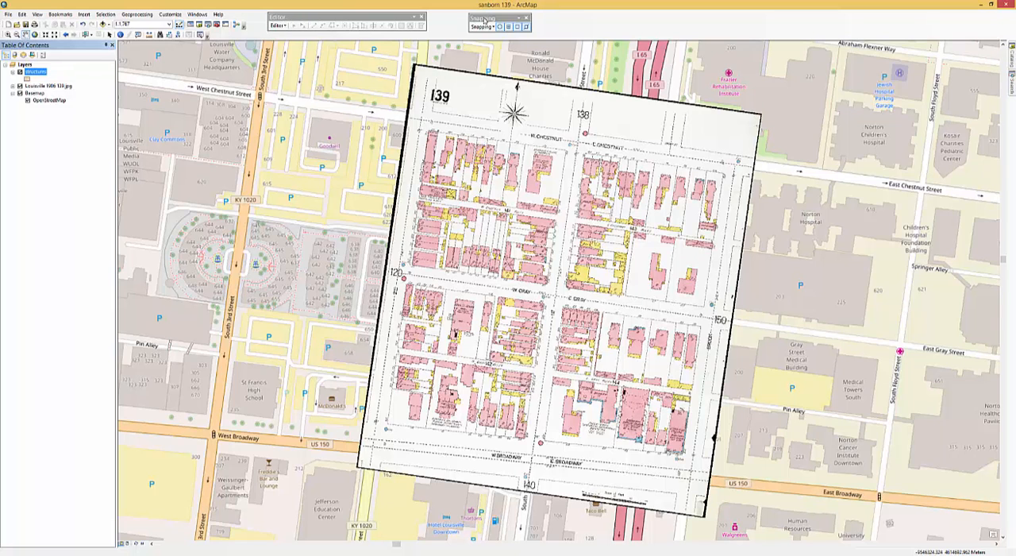
# - Start an edit session and choose the structures template with the Polygon construction tool
pyautogui.click(279, 26)
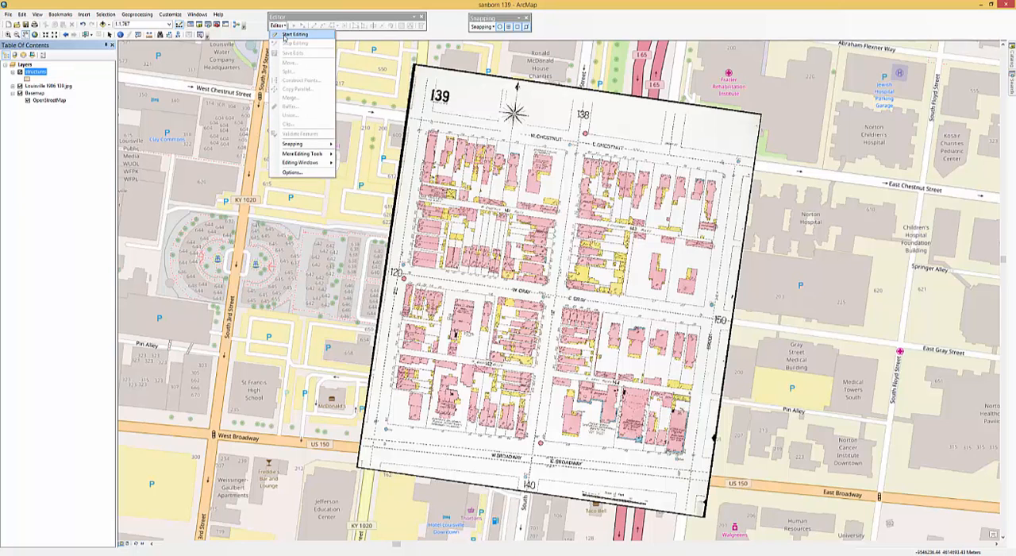
pyautogui.click(286, 35)
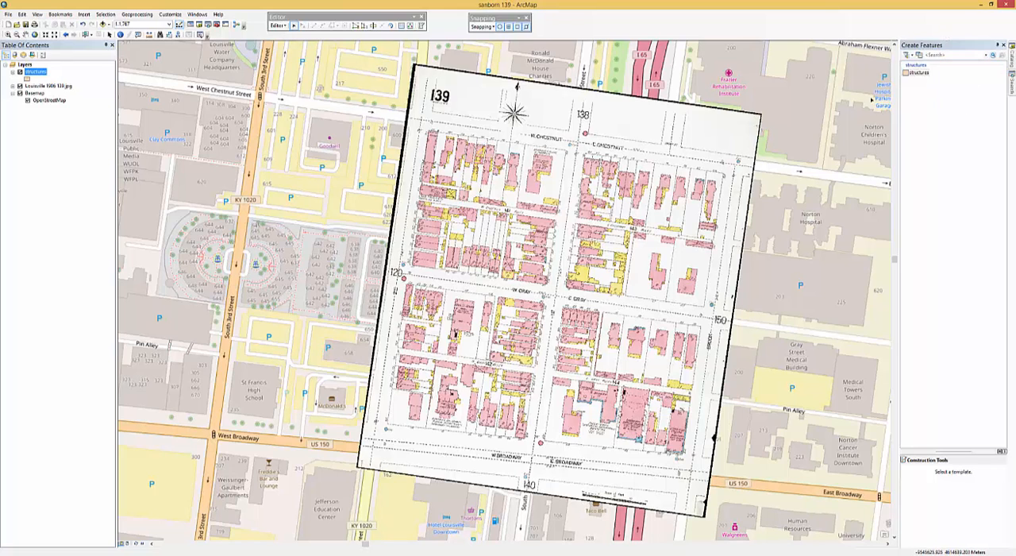
pyautogui.click(915, 73)
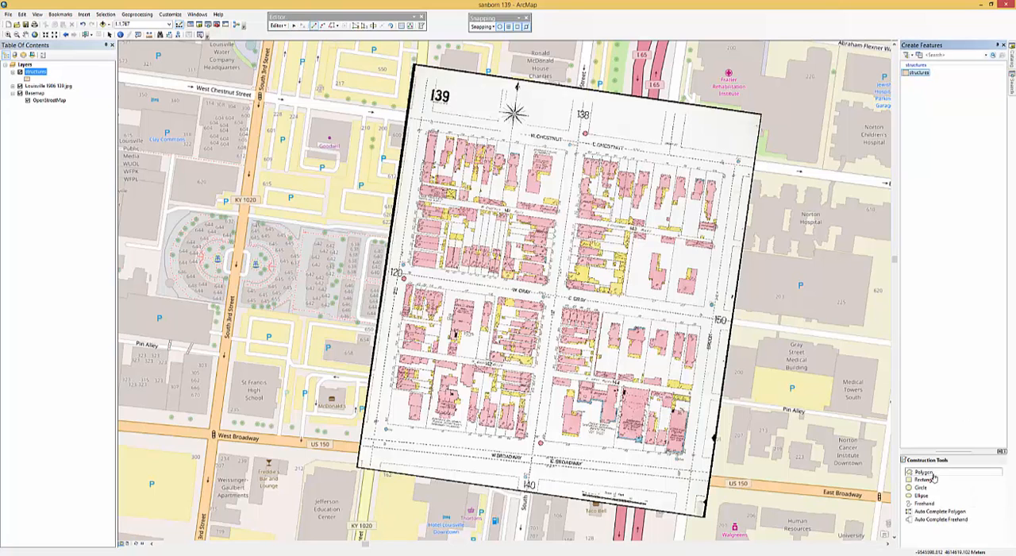
pyautogui.click(929, 474)
# - Digitize the Gray St. School footprint as a structures polygon, including the narrow one-story extension at its south end
pyautogui.click(7, 35)
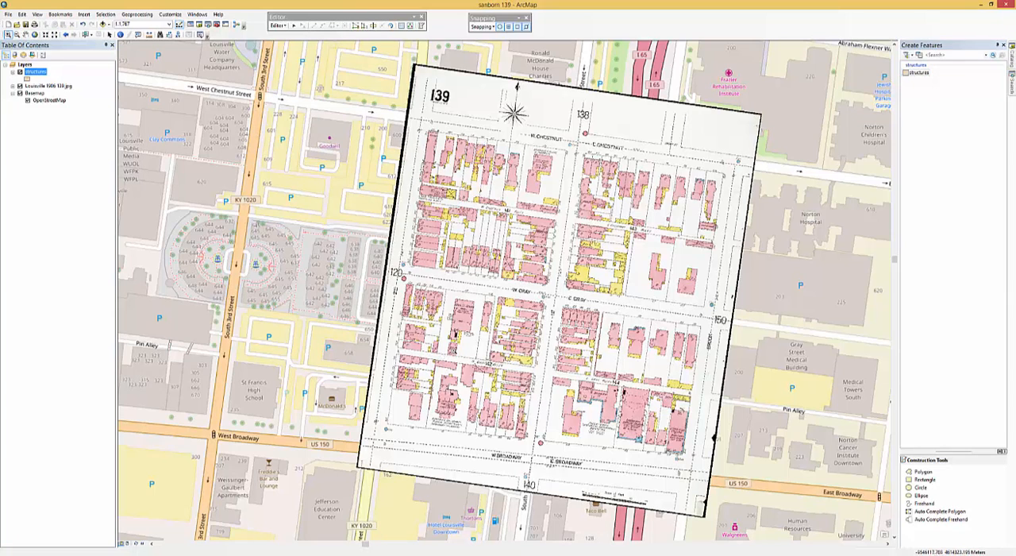
pyautogui.moveTo(445, 287); pyautogui.dragTo(485, 360)
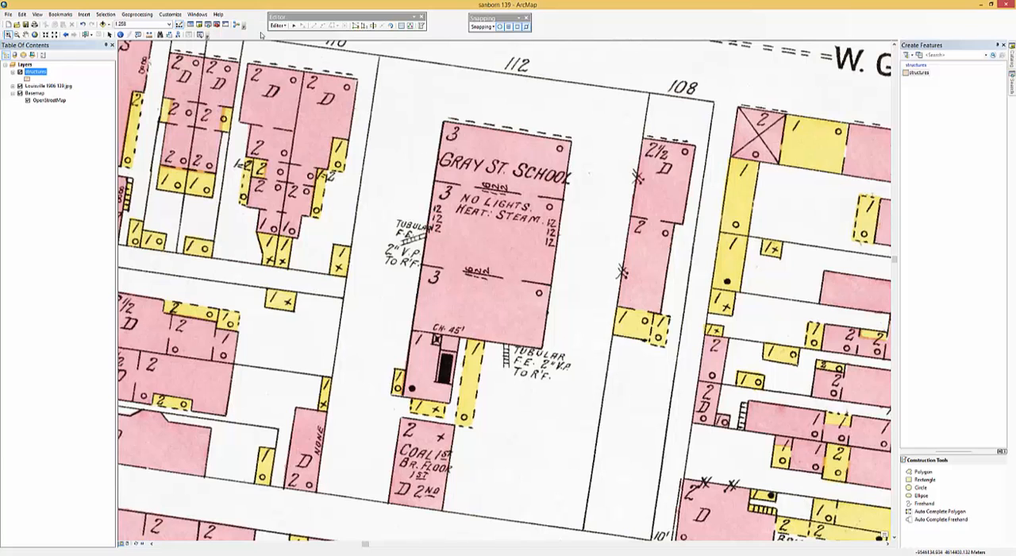
pyautogui.click(943, 73)
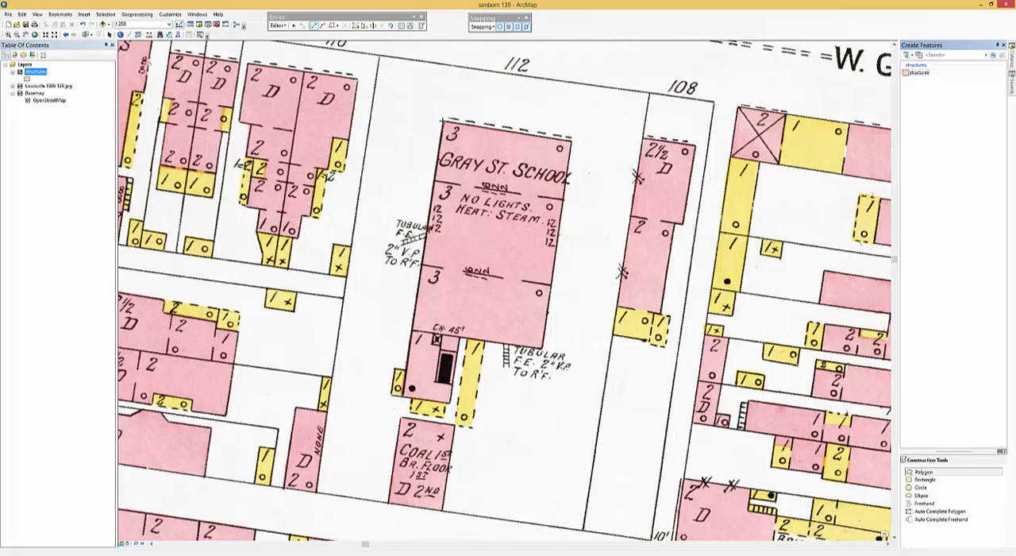
pyautogui.click(442, 121)
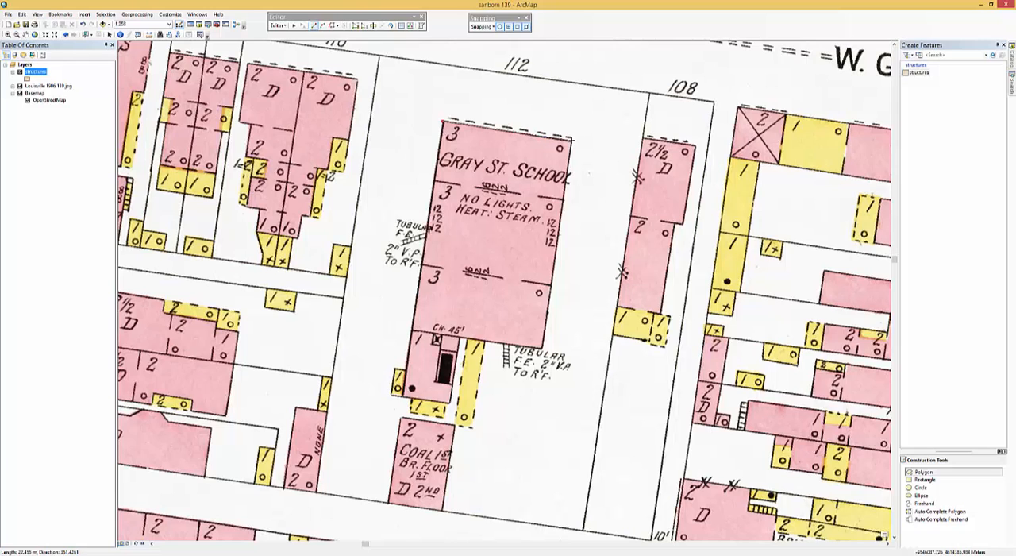
pyautogui.click(570, 140)
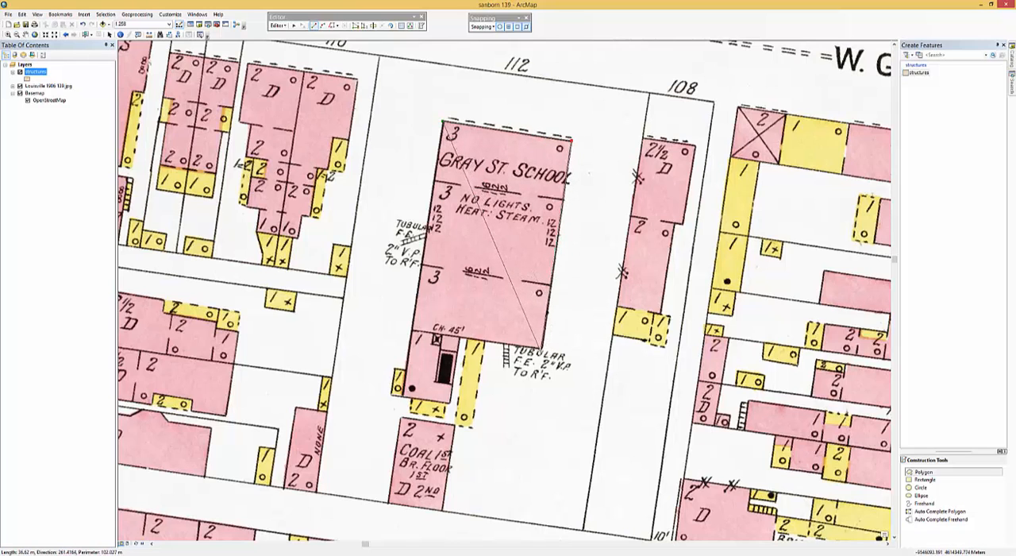
pyautogui.click(541, 347)
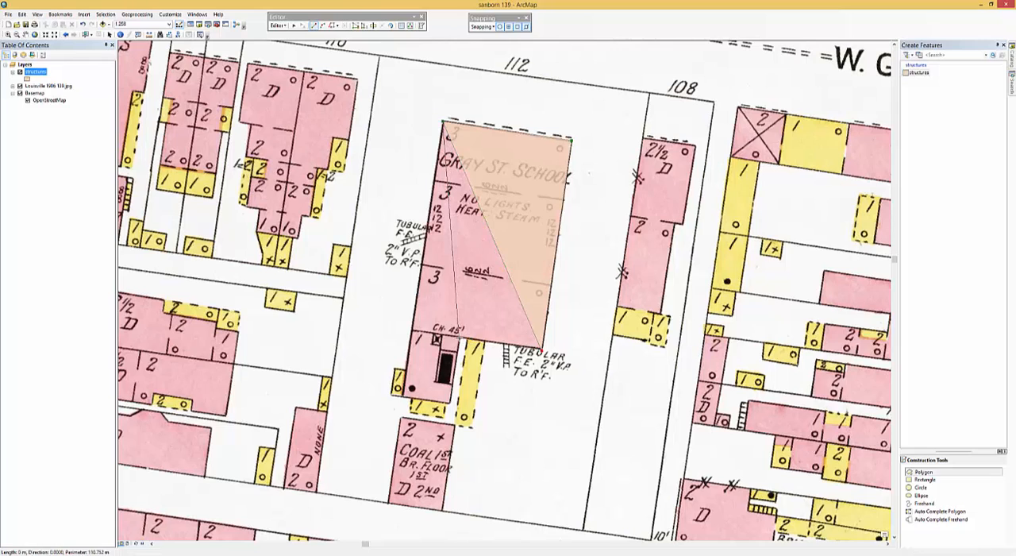
pyautogui.click(458, 339)
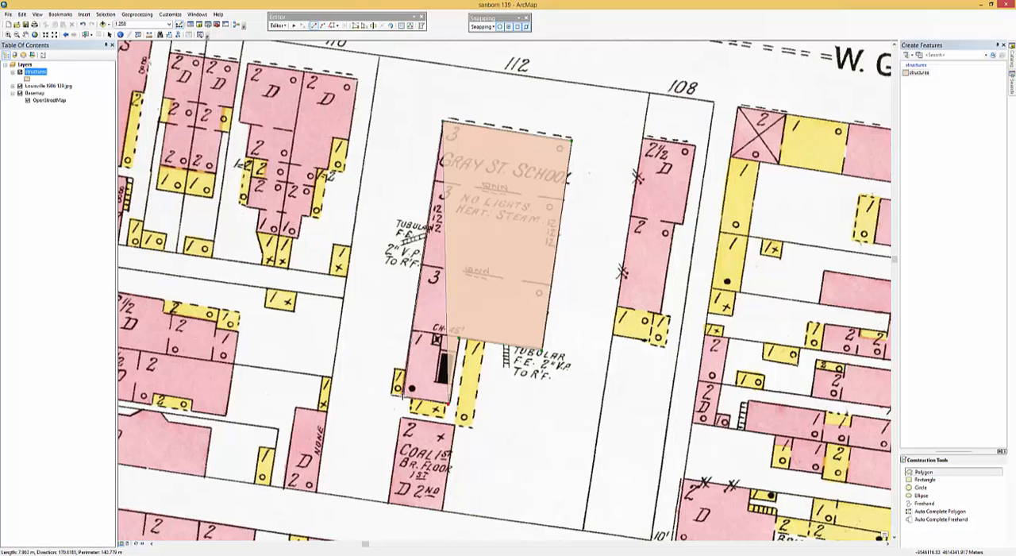
pyautogui.doubleClick(404, 395)
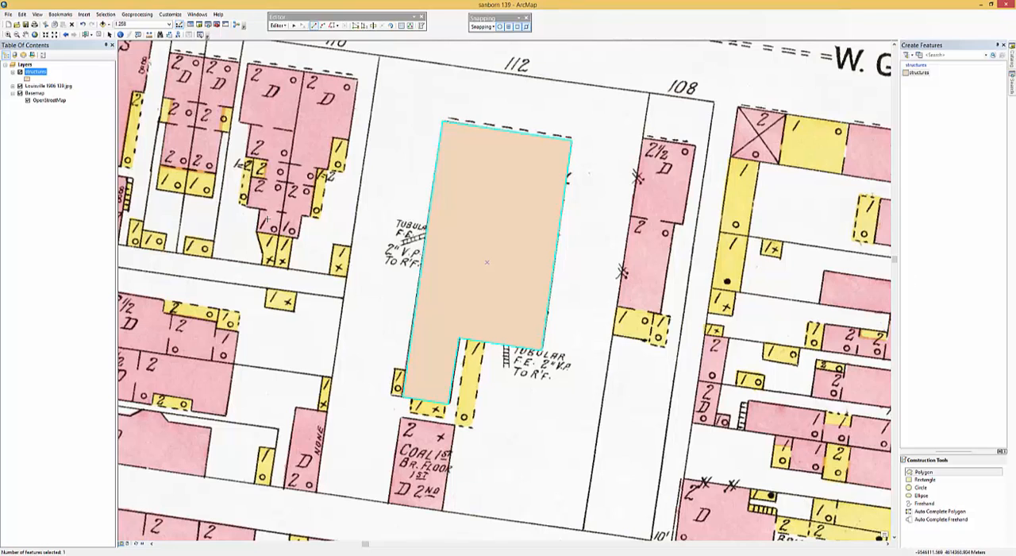
# - Fill in the school polygon's attributes: Name Gray Street School, Type Brick, Map 139 and Year 1906
pyautogui.click(405, 26)
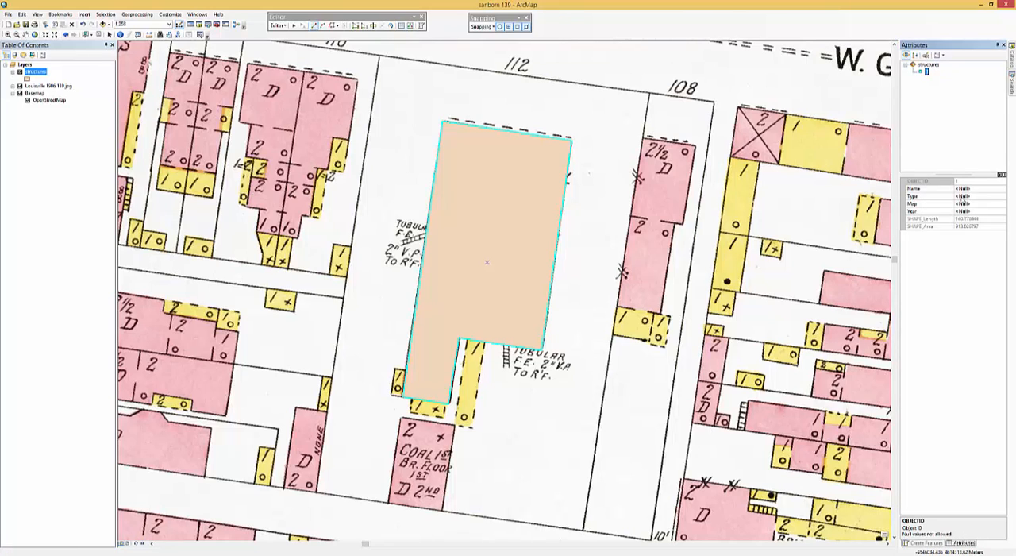
pyautogui.click(962, 189)
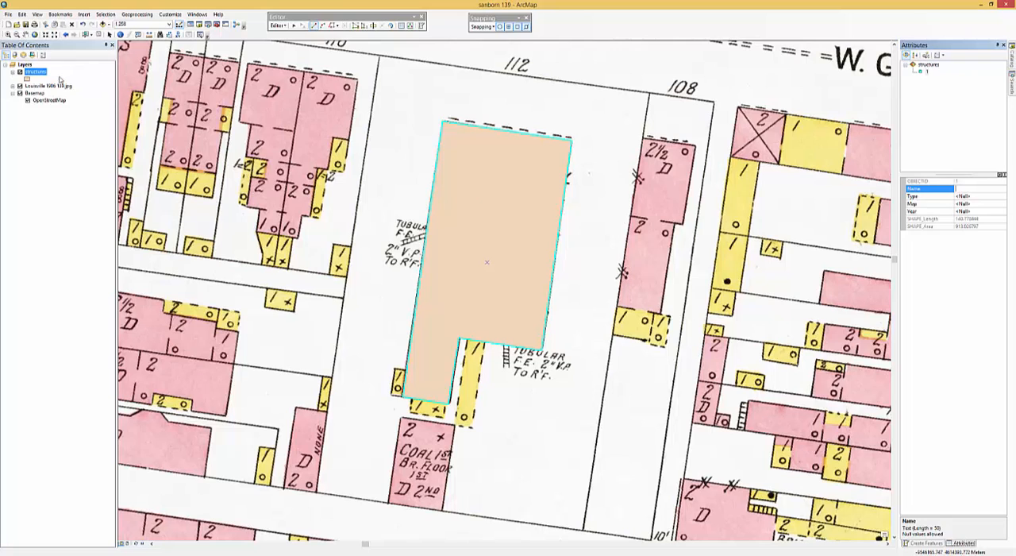
pyautogui.click(20, 72)
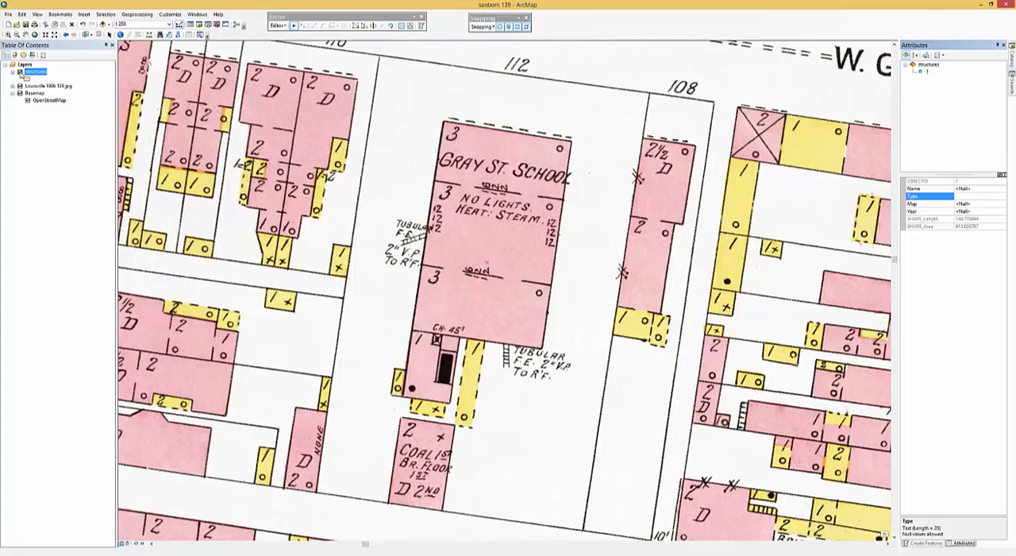
pyautogui.click(20, 73)
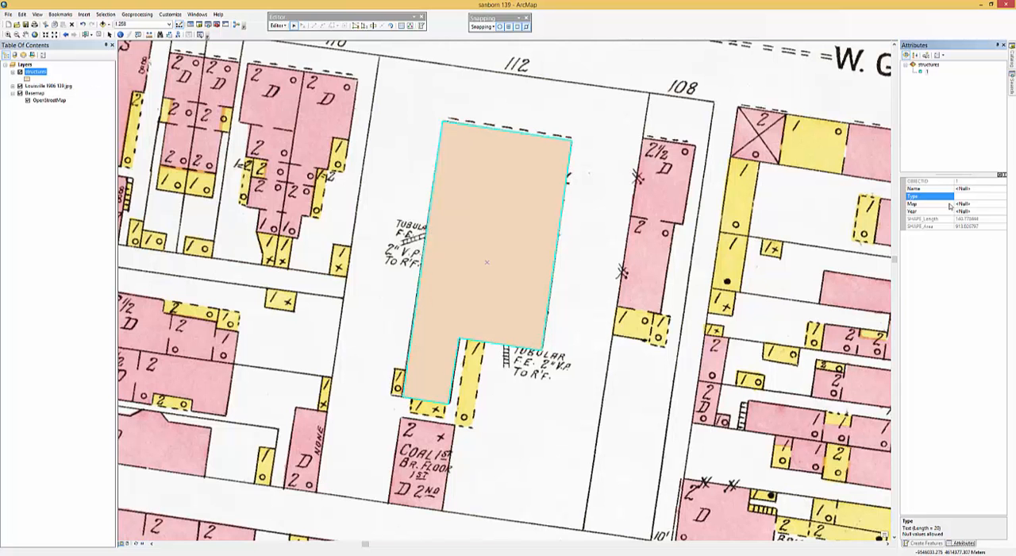
pyautogui.click(962, 189)
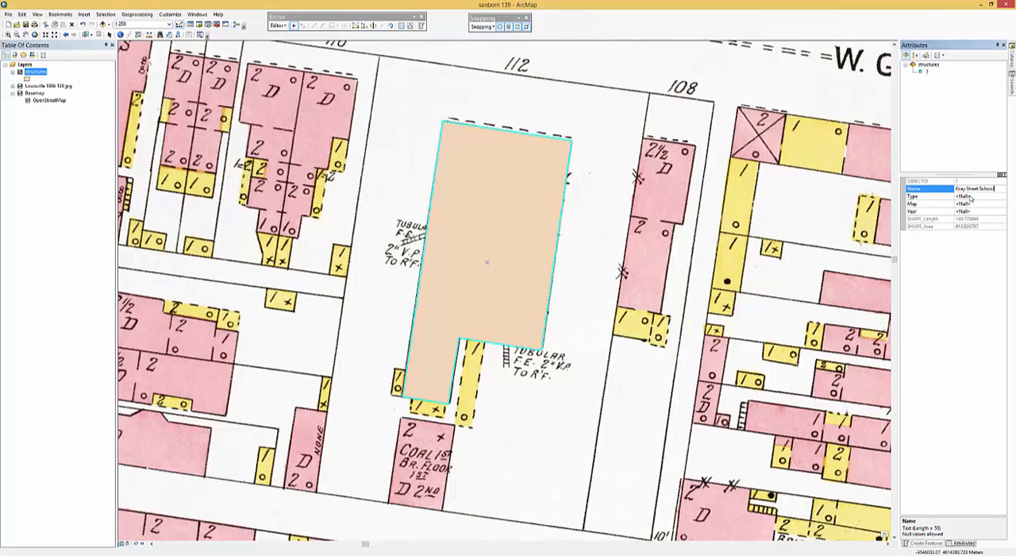
pyautogui.click(969, 196)
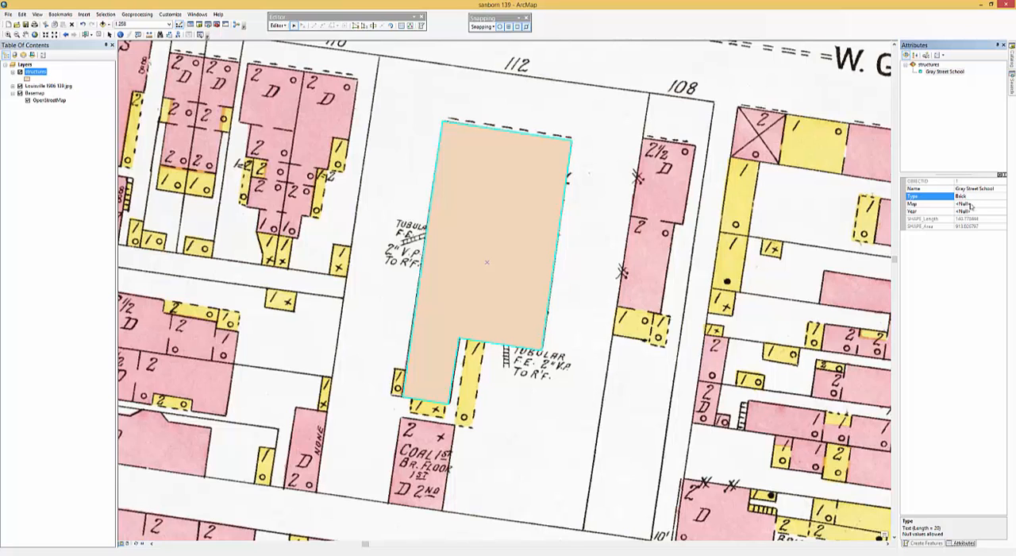
pyautogui.click(968, 204)
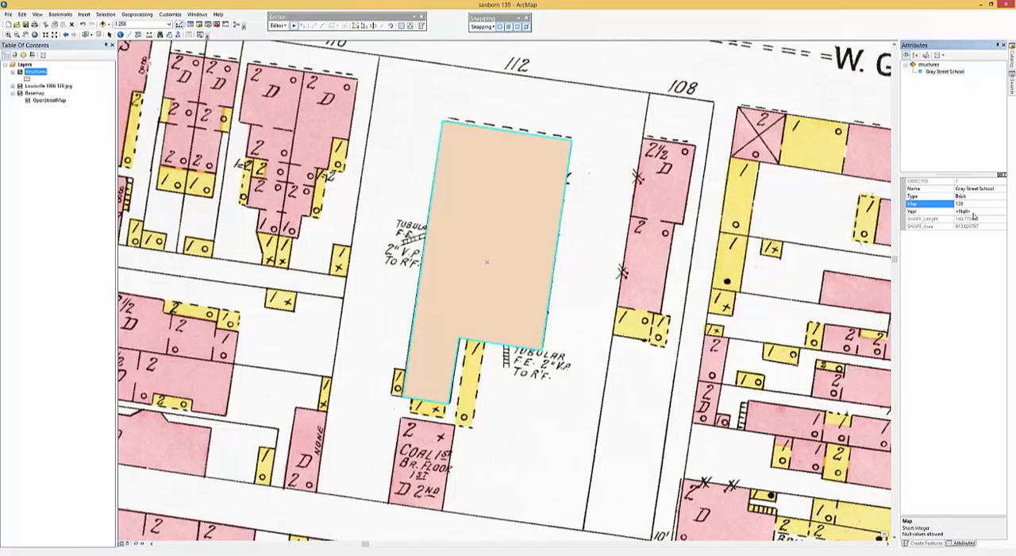
pyautogui.click(973, 212)
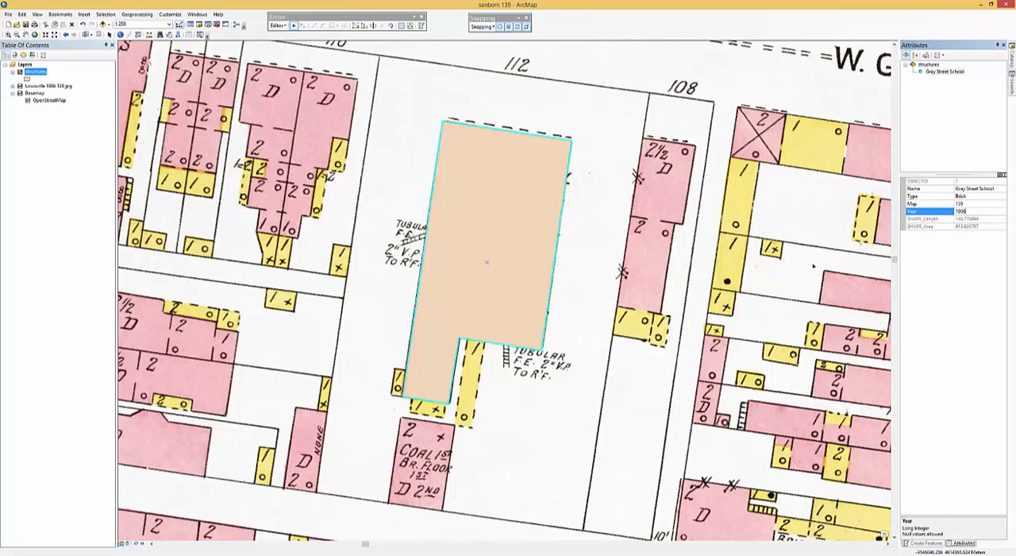
pyautogui.press('Down')
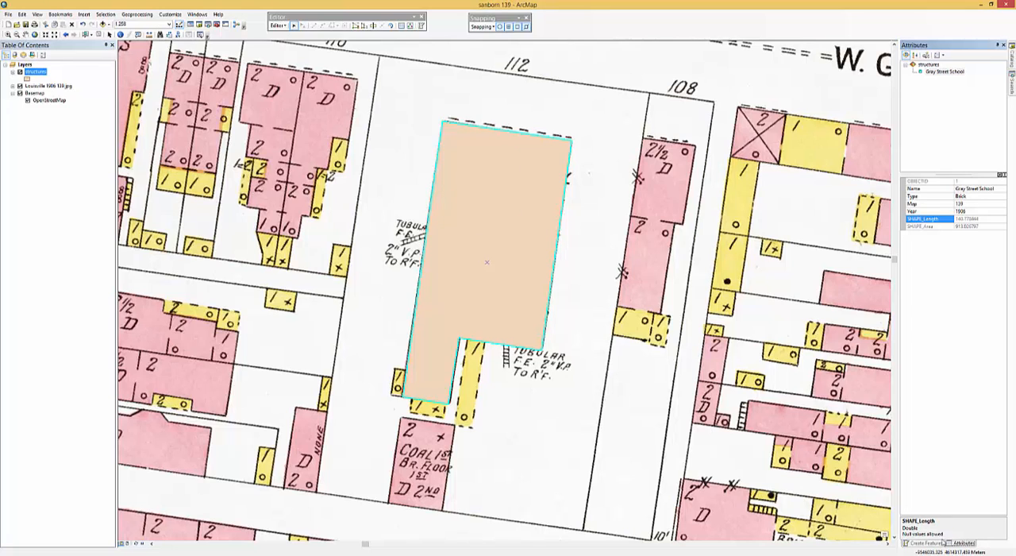
# - Digitize the pink brick dwelling east of the school, under lot number 108, as a structures polygon following its stepped east side
pyautogui.click(937, 543)
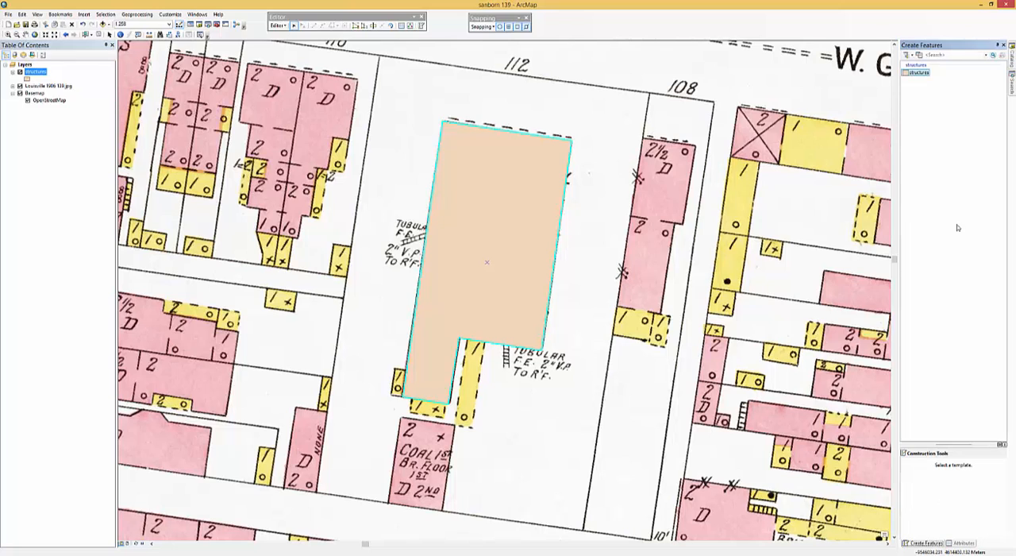
pyautogui.click(919, 73)
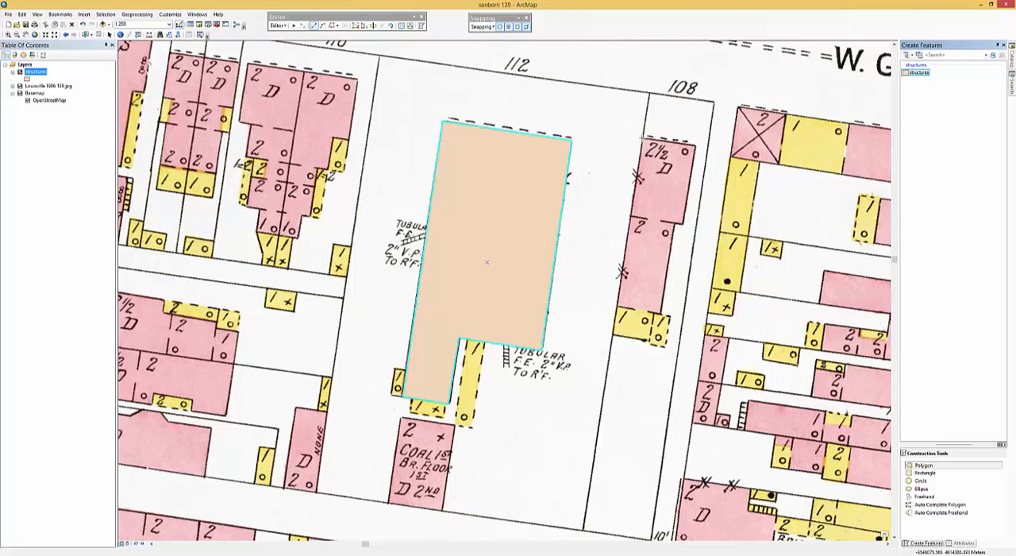
pyautogui.click(643, 138)
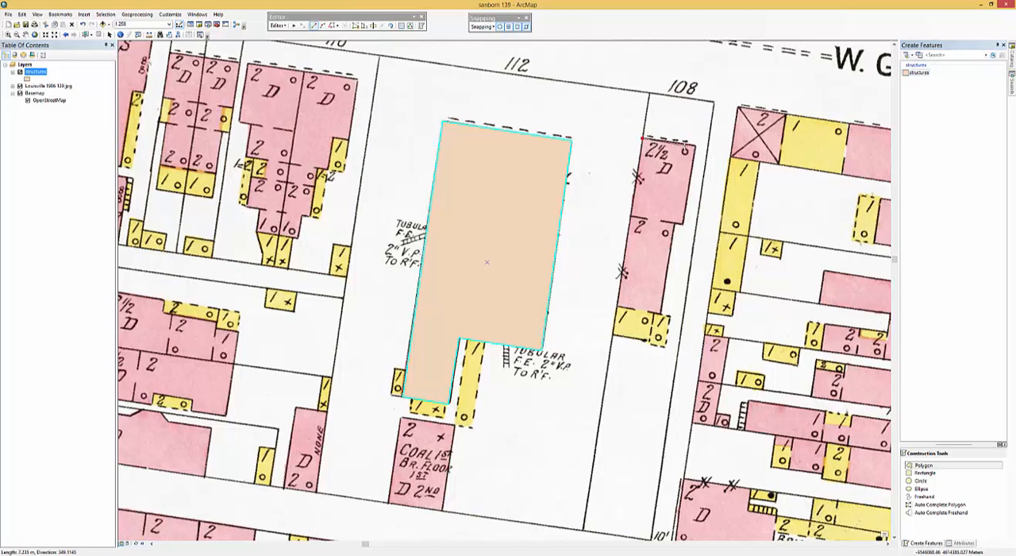
pyautogui.click(693, 146)
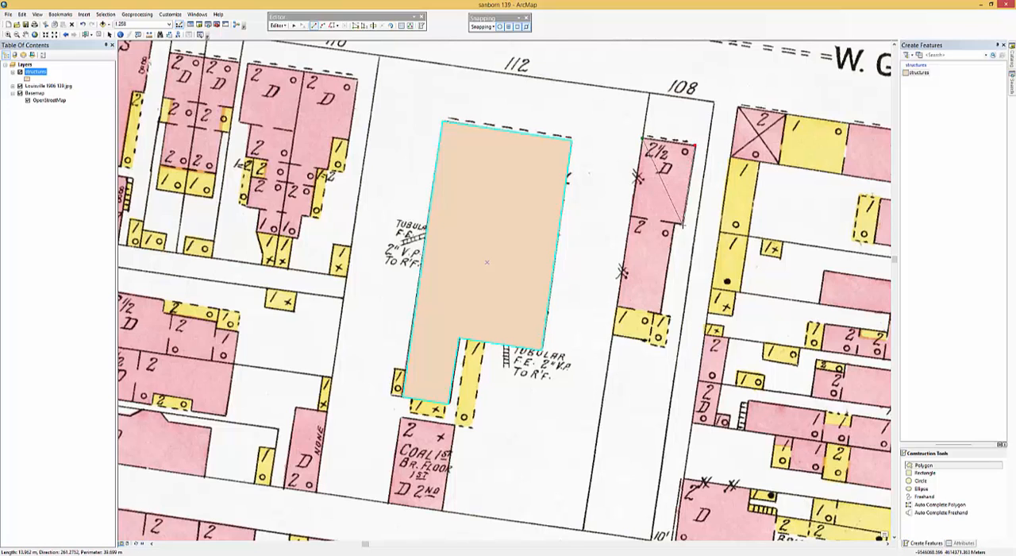
pyautogui.click(681, 226)
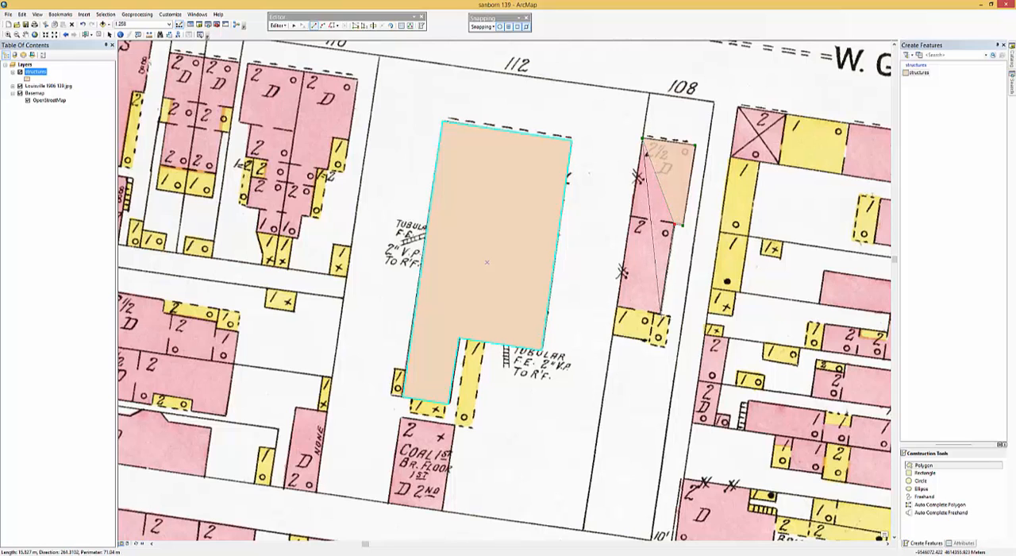
pyautogui.click(661, 311)
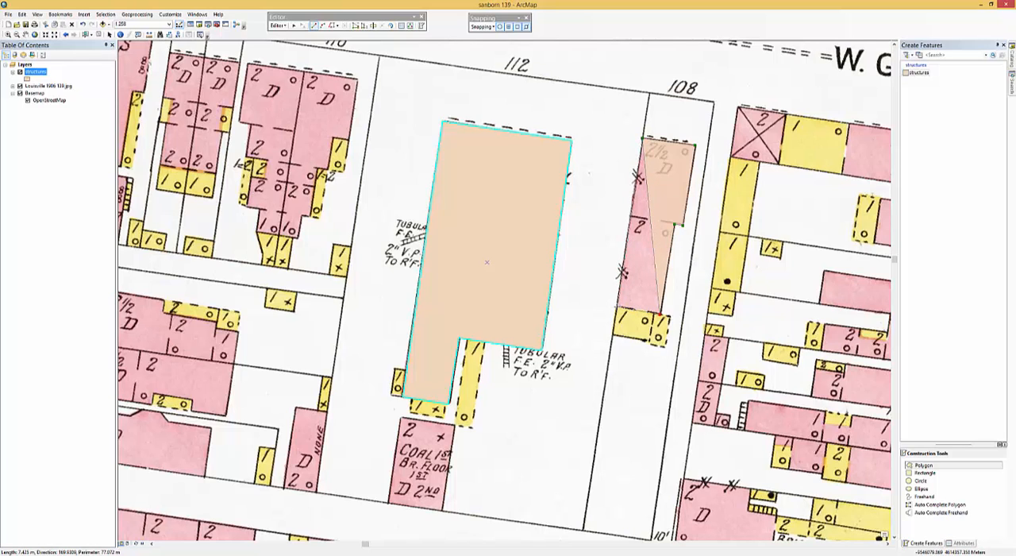
pyautogui.doubleClick(618, 307)
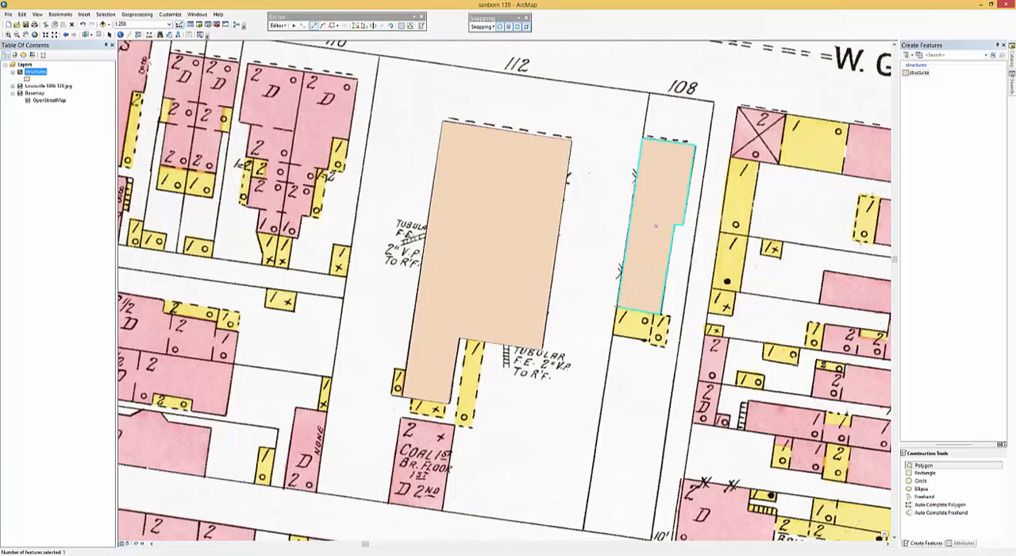
# - Fill in the brick dwelling's attributes: Type Brick, Map 139 and Year 1906
pyautogui.click(964, 543)
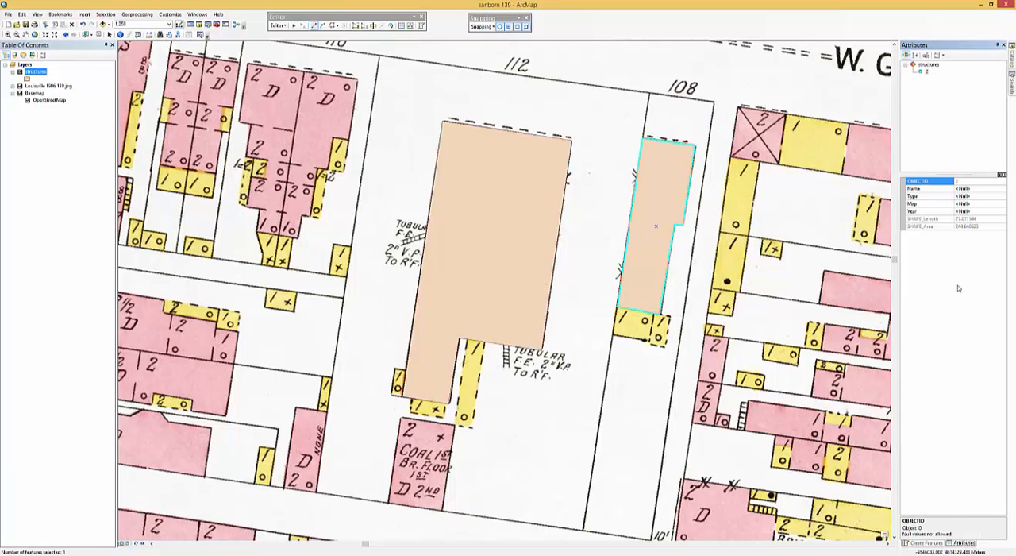
pyautogui.click(967, 197)
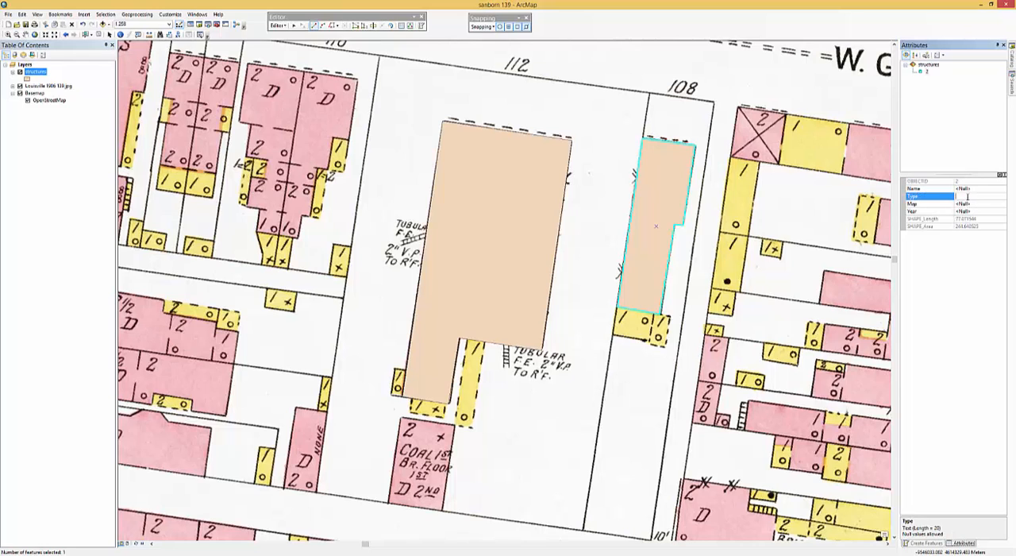
pyautogui.write('Brick')
pyautogui.press('Return')
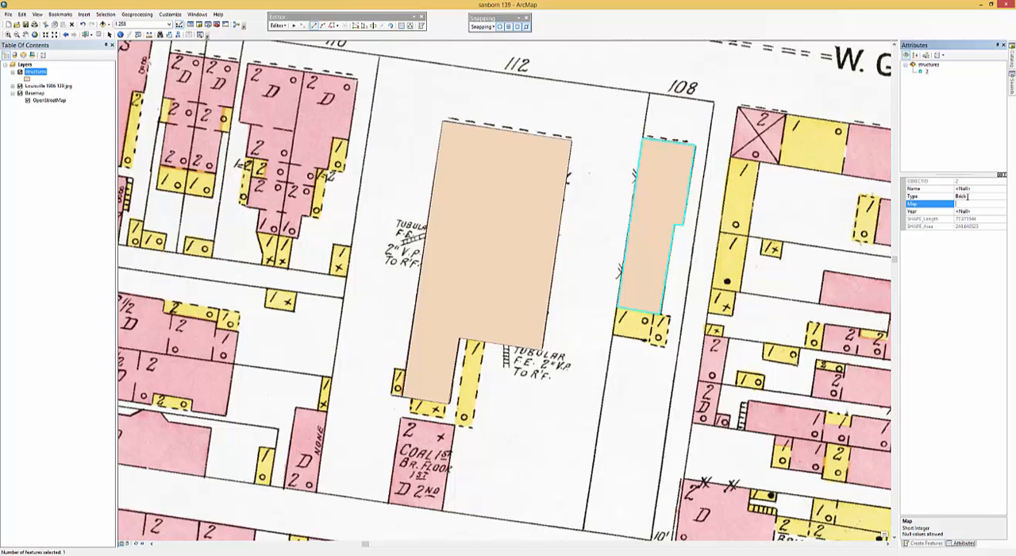
pyautogui.write('139')
pyautogui.press('Return')
pyautogui.write('1906')
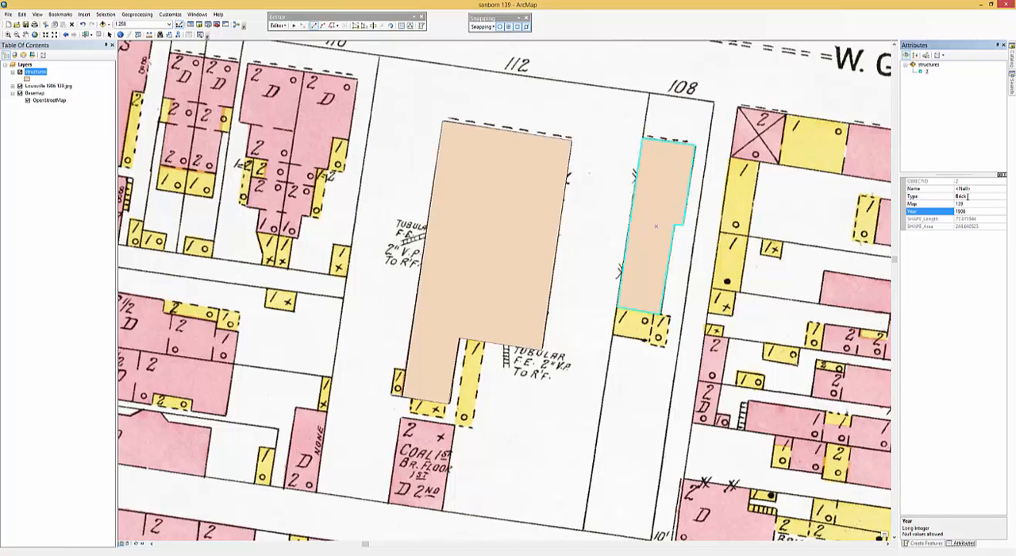
pyautogui.press('Return')
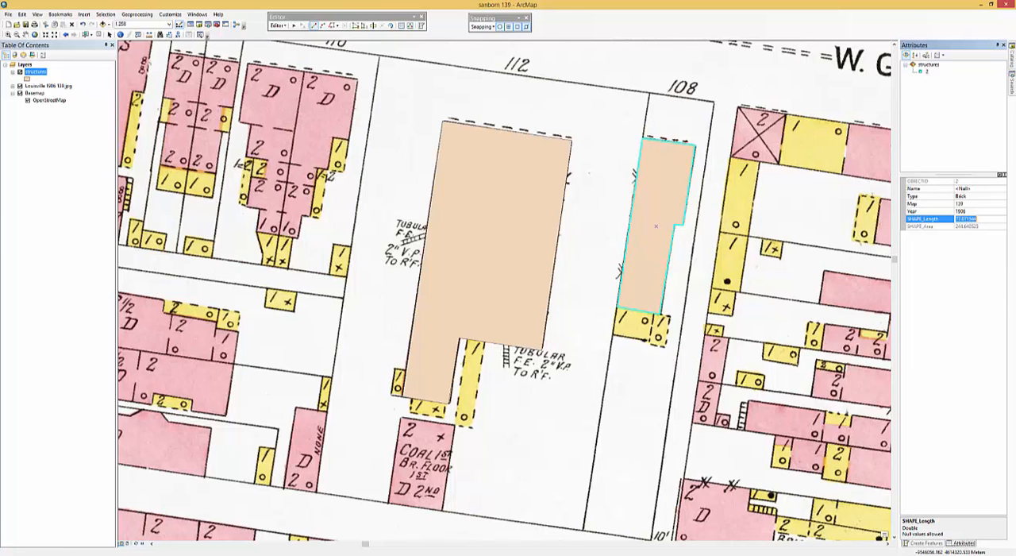
# - Digitize the yellow one-story additions at the brick dwelling's south end as one structures polygon, snapped to the dwelling's corners
pyautogui.click(922, 543)
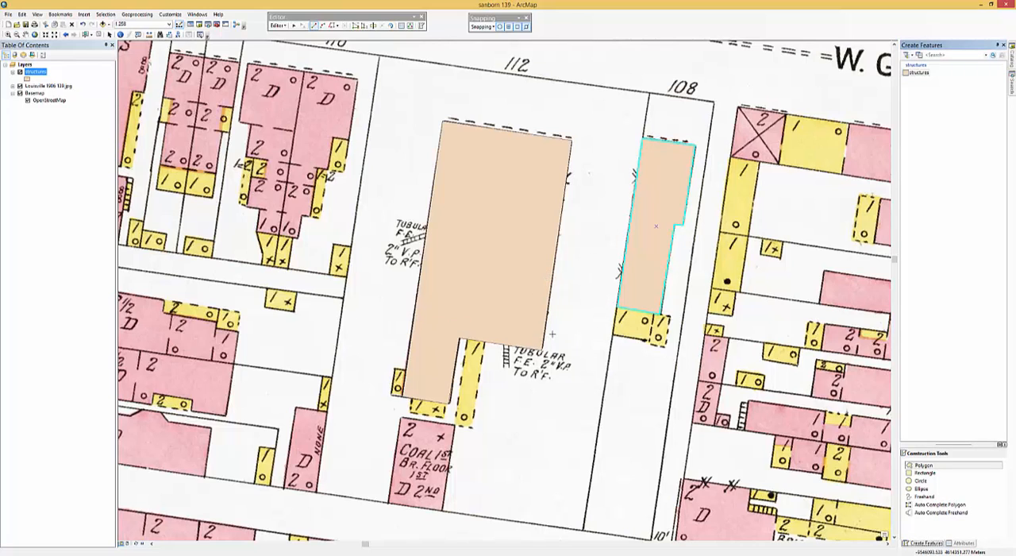
pyautogui.click(617, 308)
pyautogui.click(612, 335)
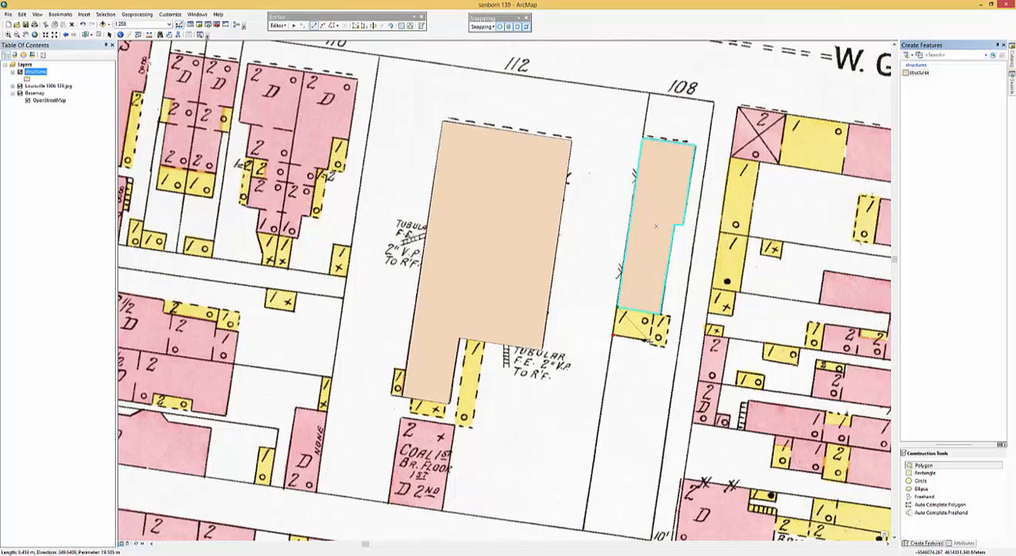
pyautogui.click(647, 339)
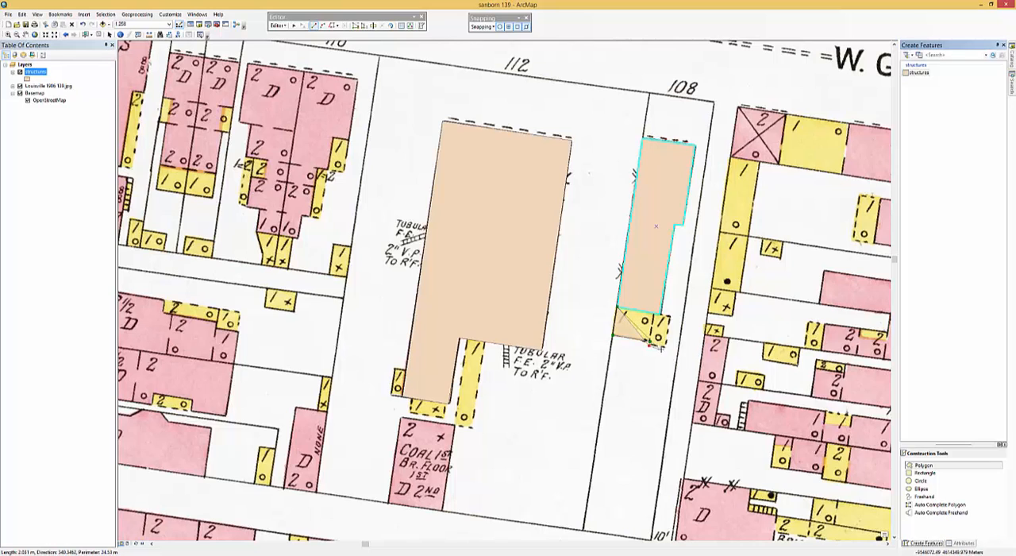
pyautogui.click(663, 348)
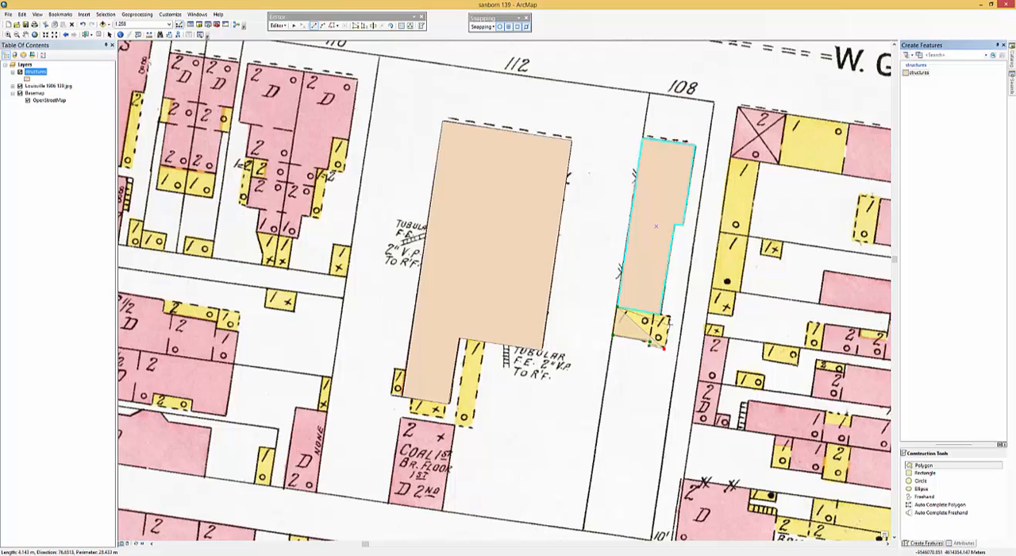
pyautogui.click(670, 317)
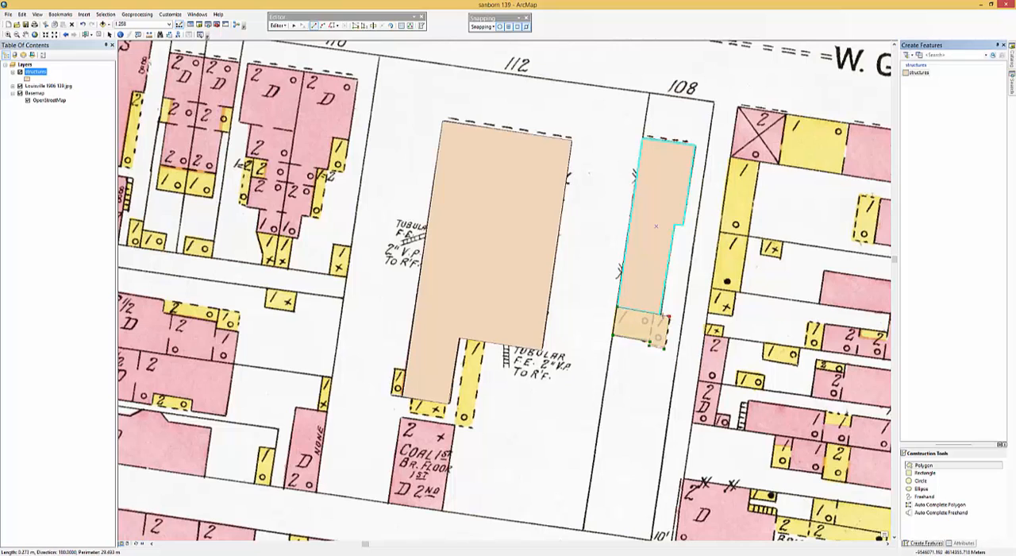
pyautogui.doubleClick(659, 315)
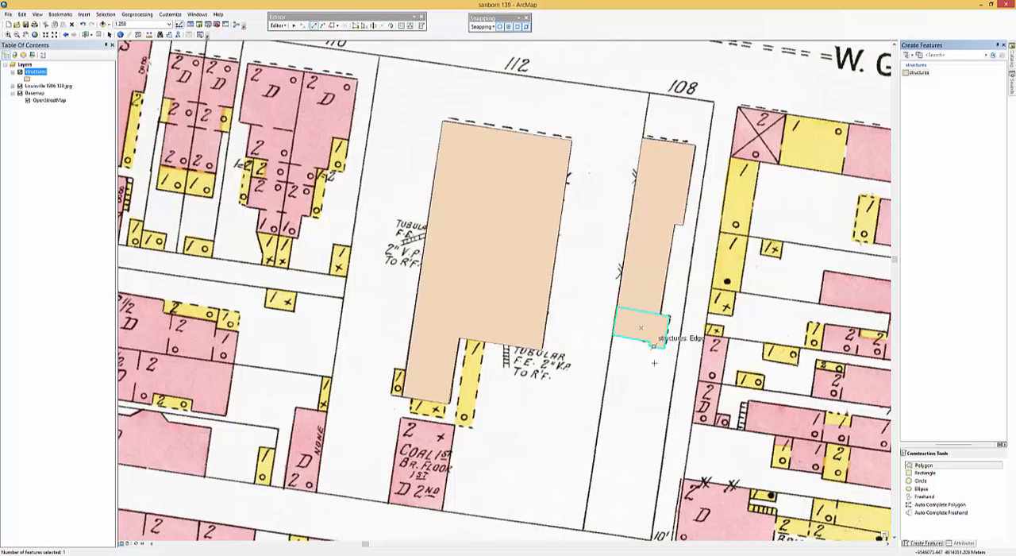
# - Fill in the south addition's attributes: Type Wood, Map 139 and Year 1906
pyautogui.click(963, 542)
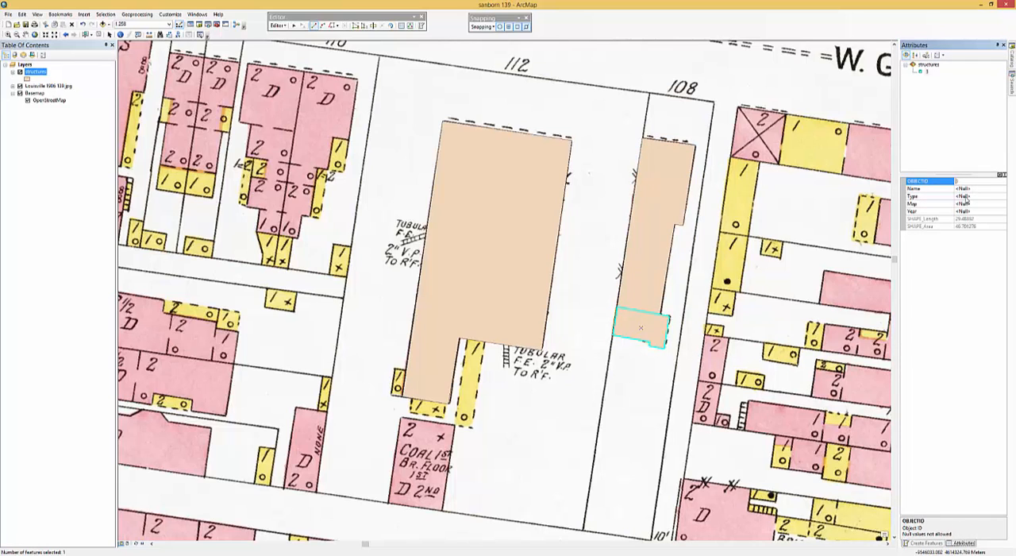
pyautogui.click(966, 197)
pyautogui.write('Wood')
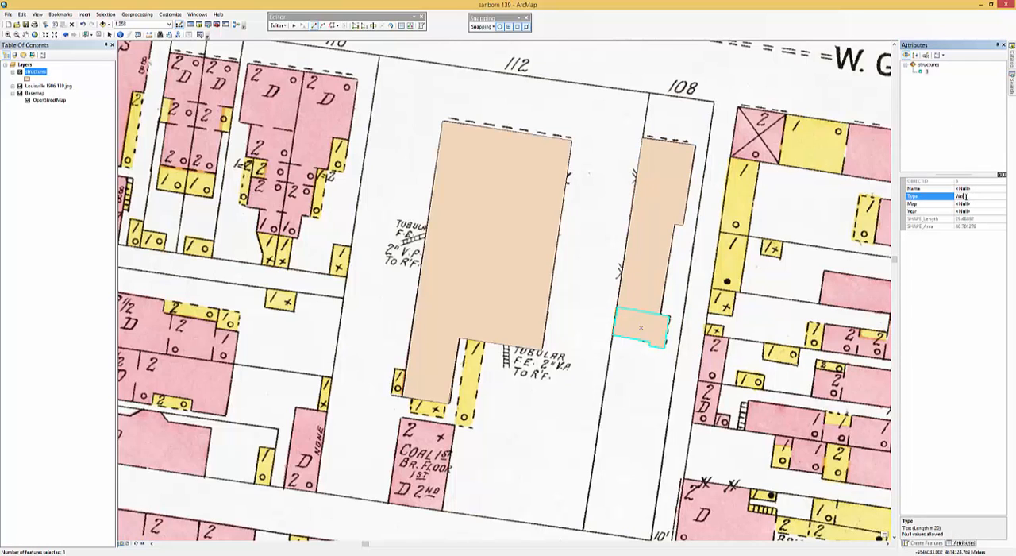
pyautogui.press('Return')
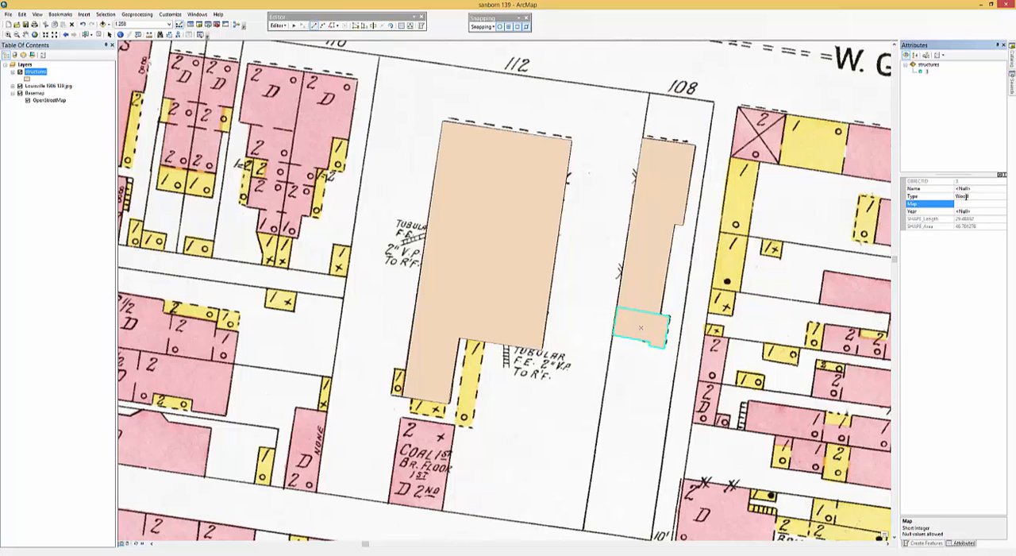
pyautogui.write('139')
pyautogui.press('Return')
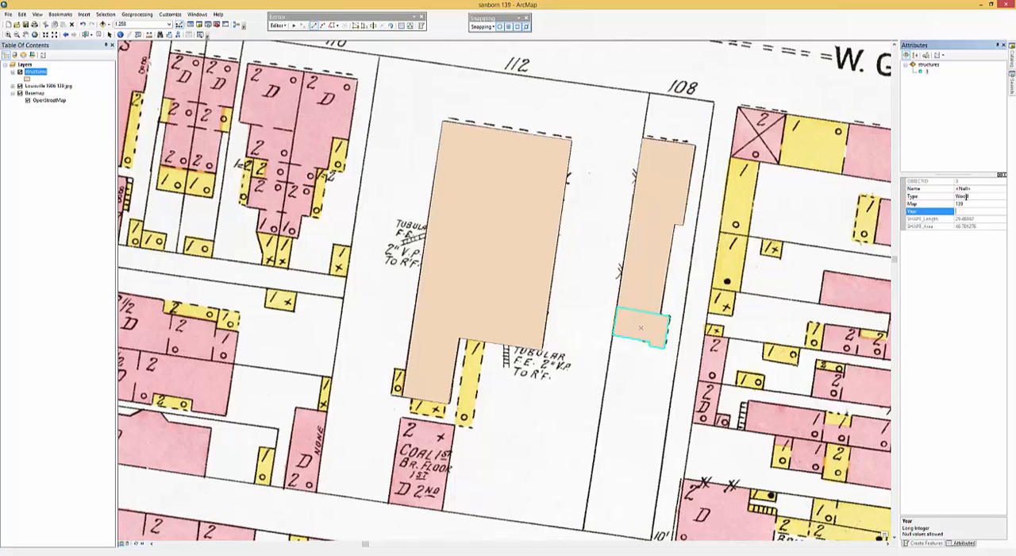
pyautogui.write('1906')
pyautogui.press('Return')
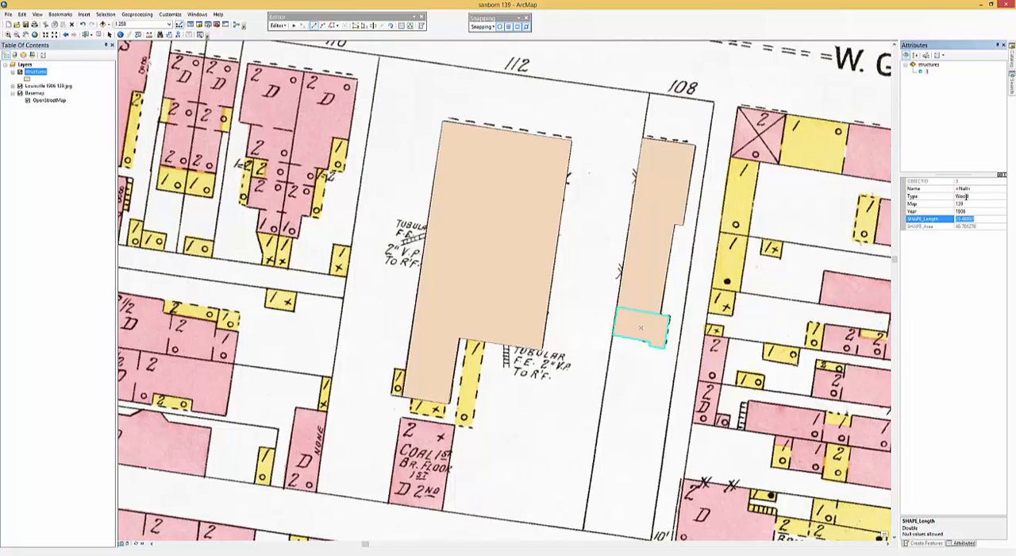